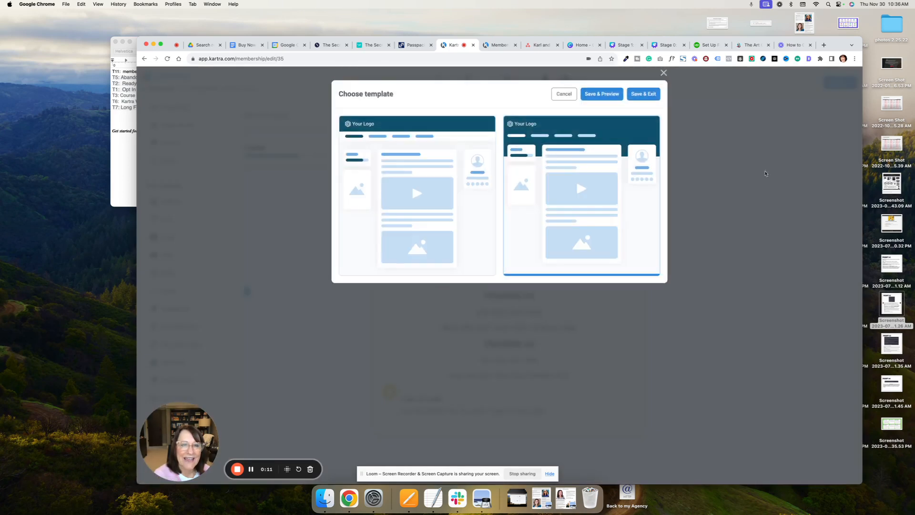
- Save the chosen portal template and advance the membership setup through contents and comments to editing the access levels
click(643, 94)
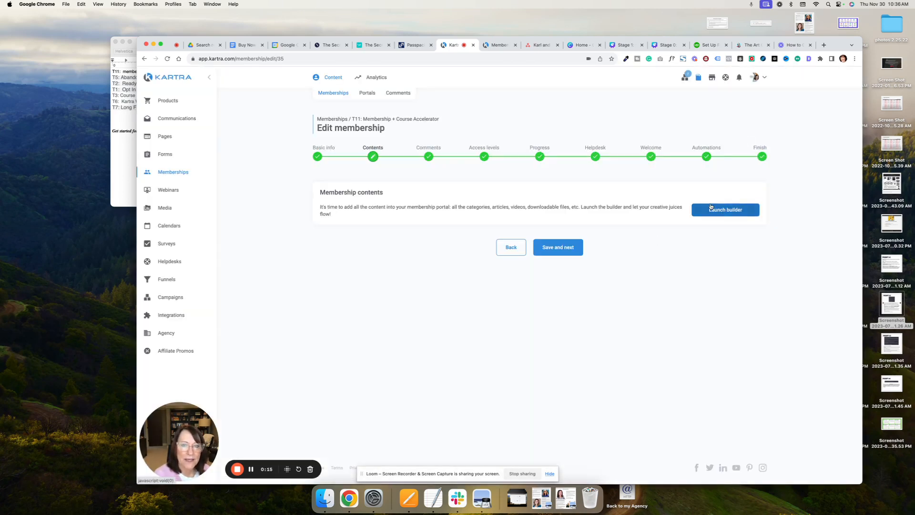
click(570, 251)
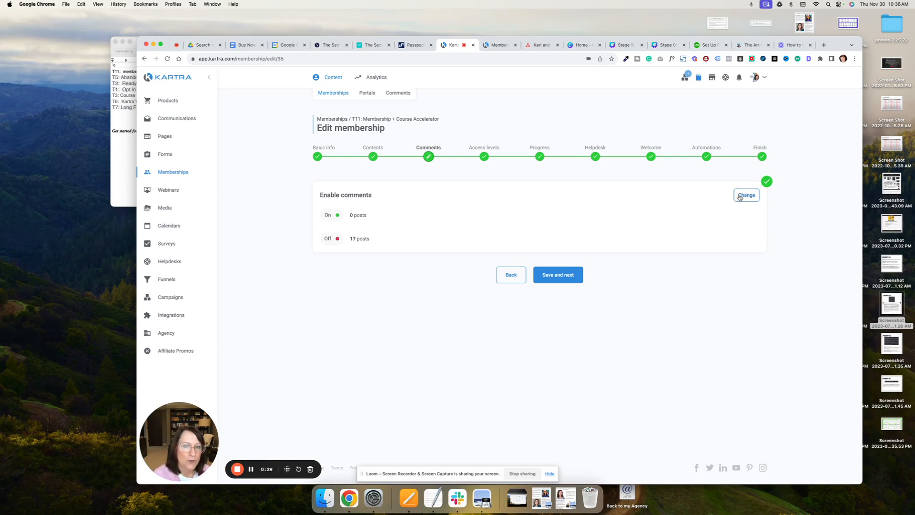
click(559, 276)
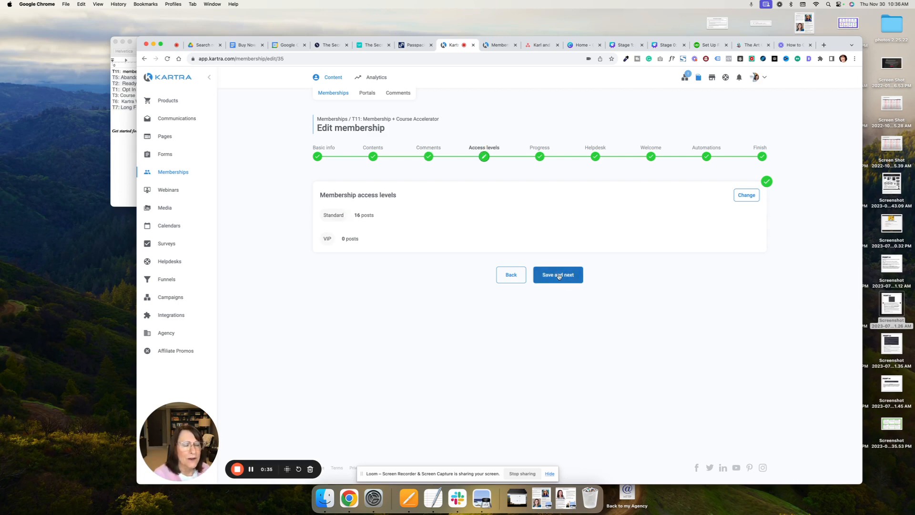
click(746, 194)
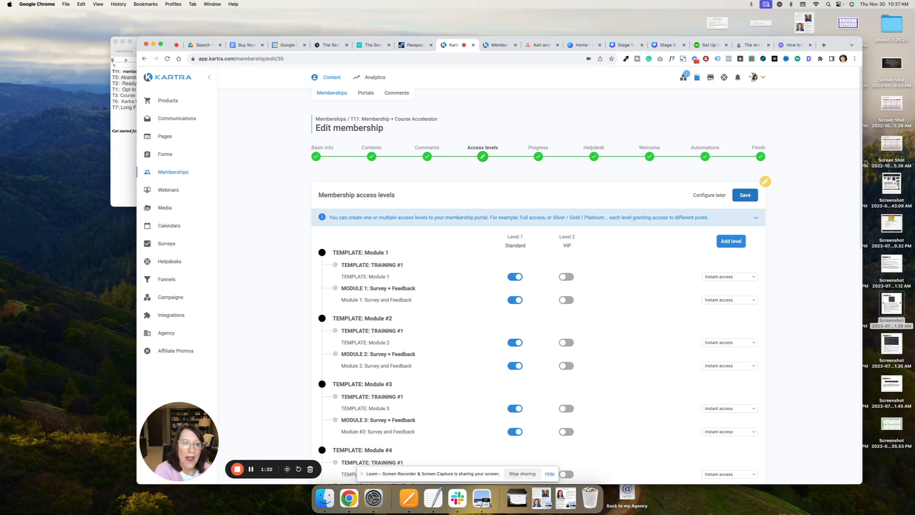
- Remove the VIP access level from the membership
scroll(566, 313, down, 5)
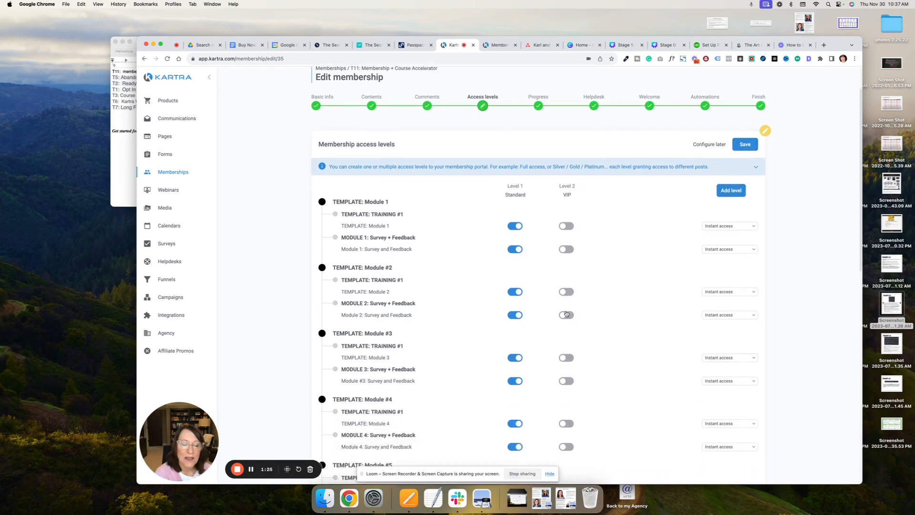
scroll(602, 319, down, 3)
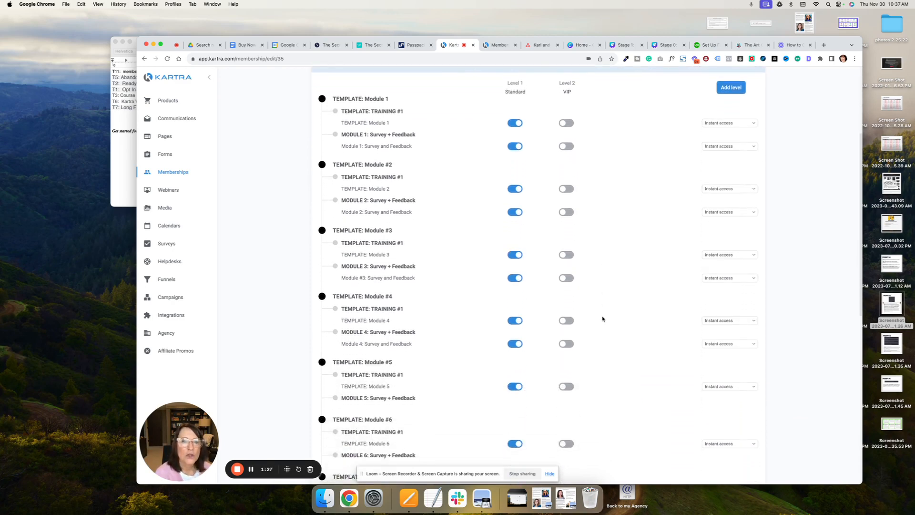
scroll(603, 318, up, 8)
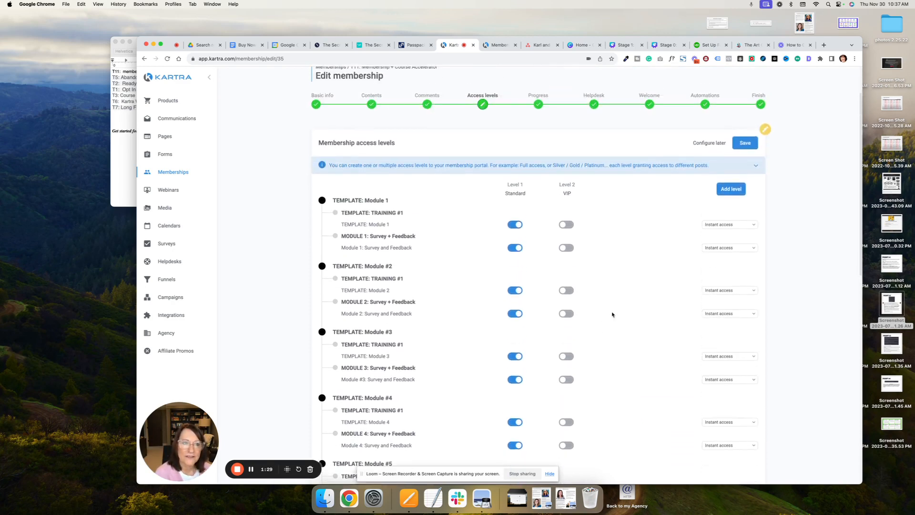
mouse_move(580, 245)
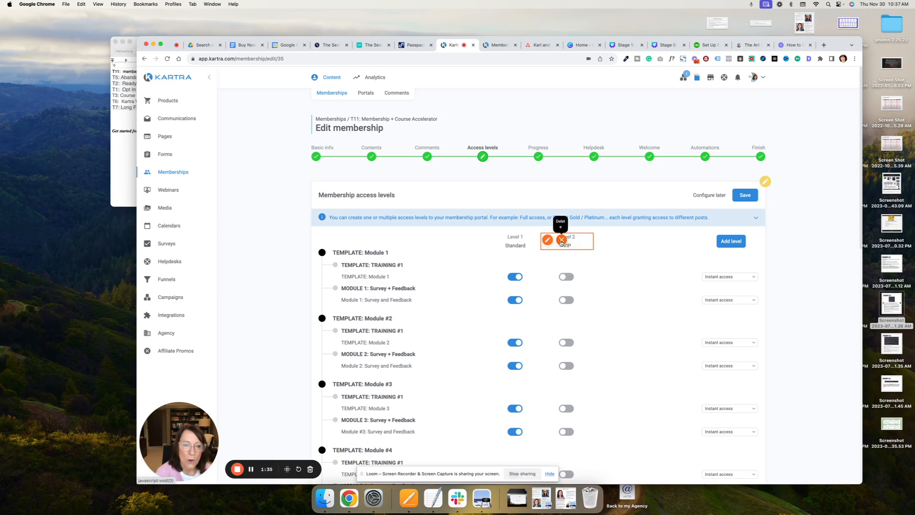
click(561, 241)
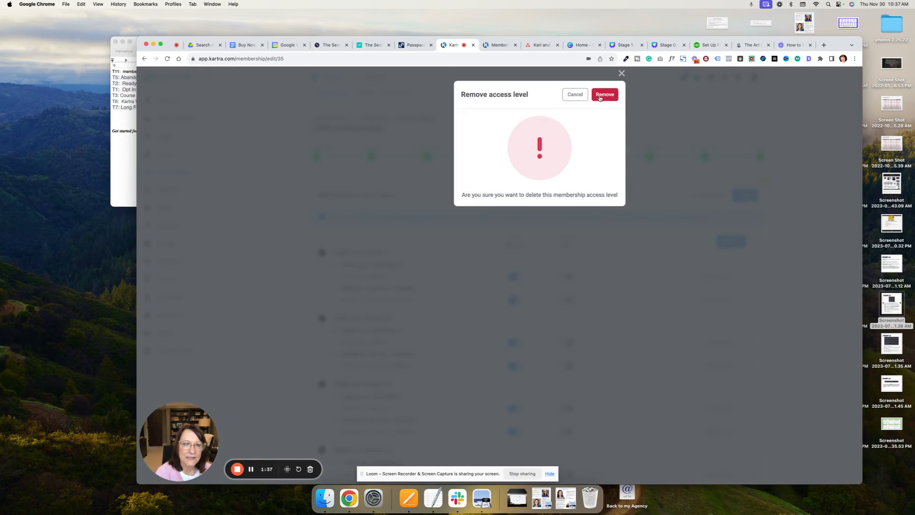
click(600, 98)
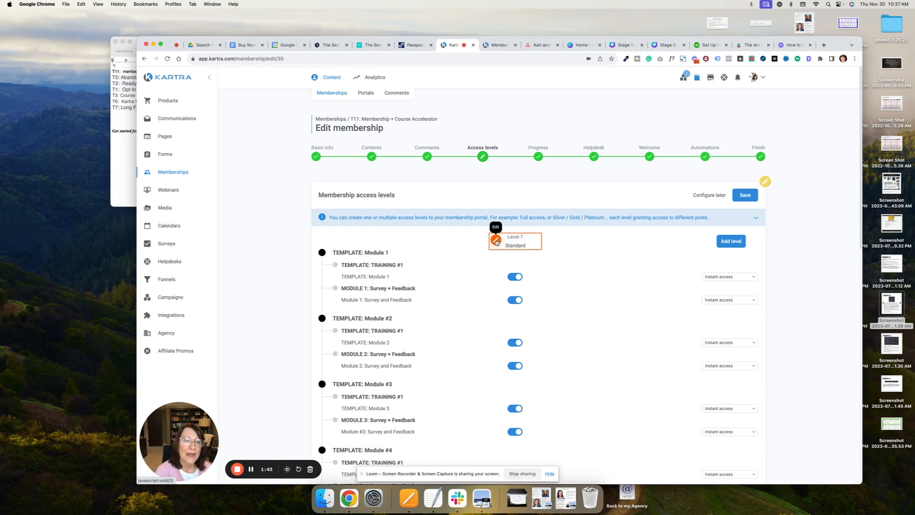
- Add a membership access level named "level 2"
click(735, 243)
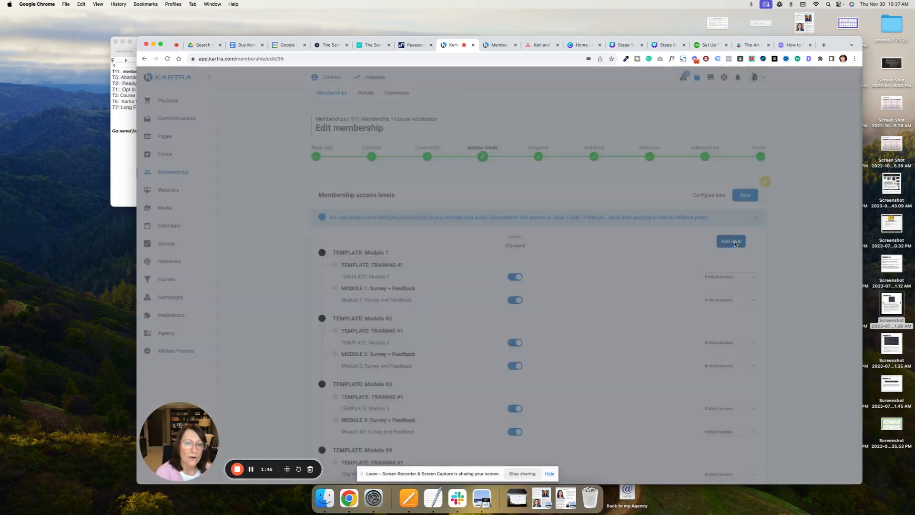
click(474, 129)
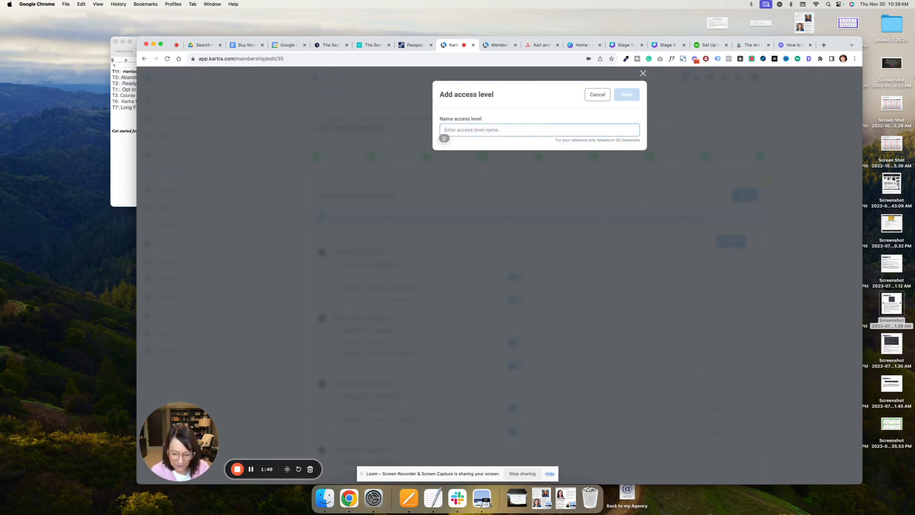
text(level 2)
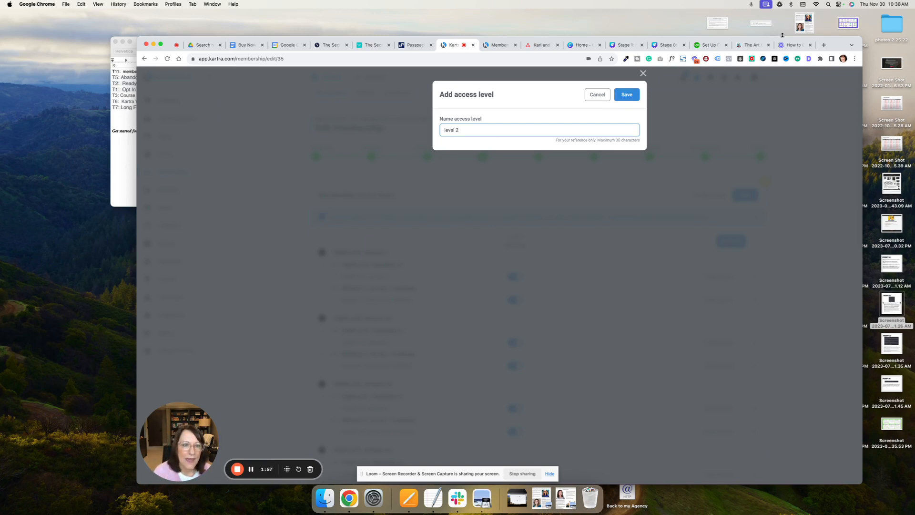
click(626, 95)
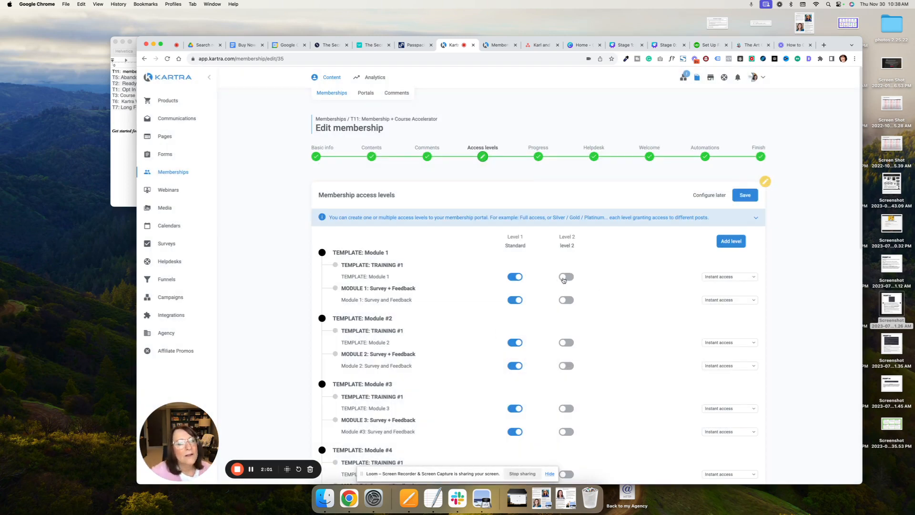
- Enable level 2 access for the template and Survey and Feedback posts of Modules 1 and 2
scroll(568, 324, down, 5)
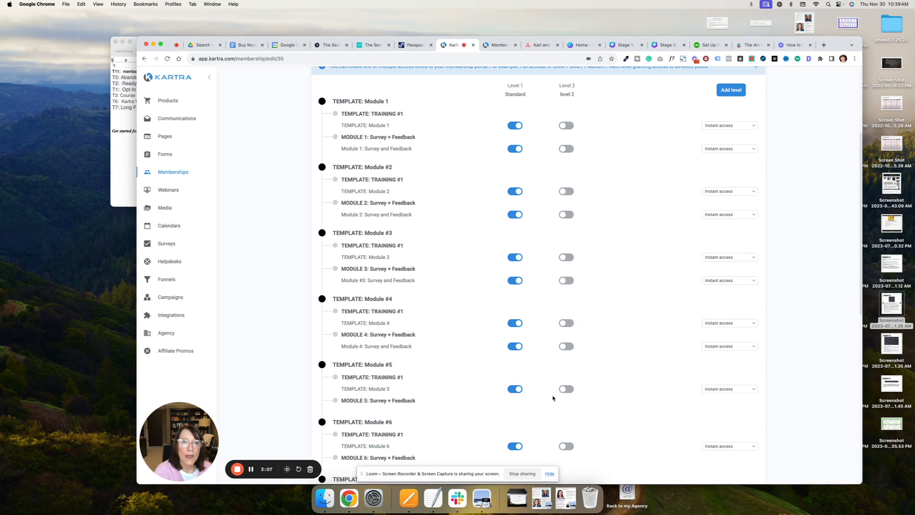
click(565, 126)
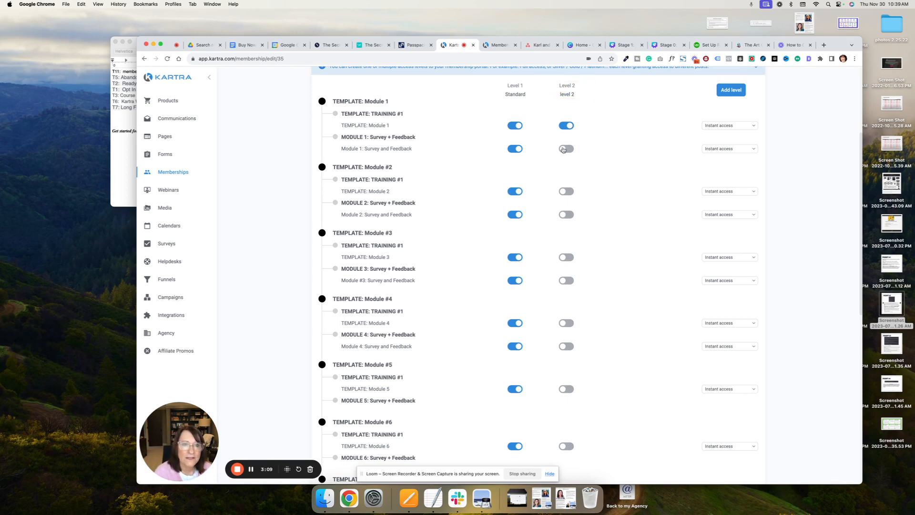
click(565, 149)
click(565, 192)
click(566, 215)
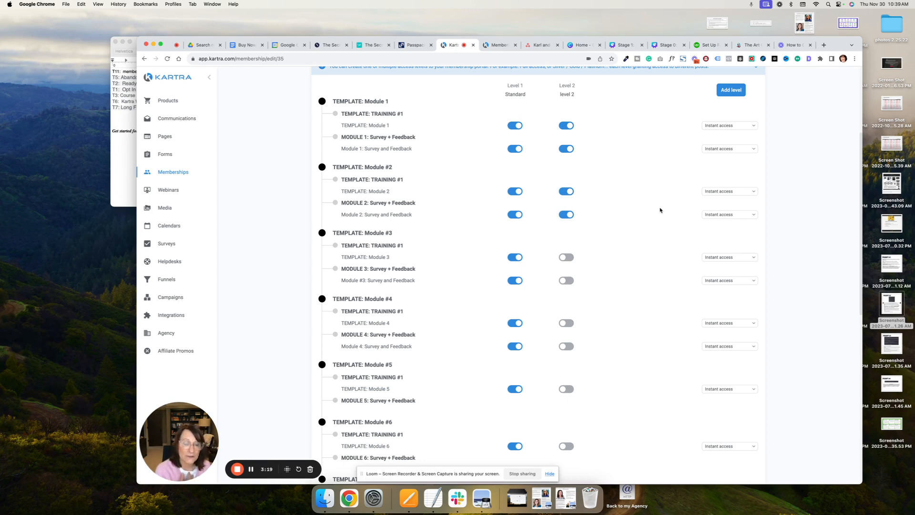
- Turn off level 2 access for the template and Survey and Feedback posts of Modules 1 and 2
click(569, 125)
click(570, 148)
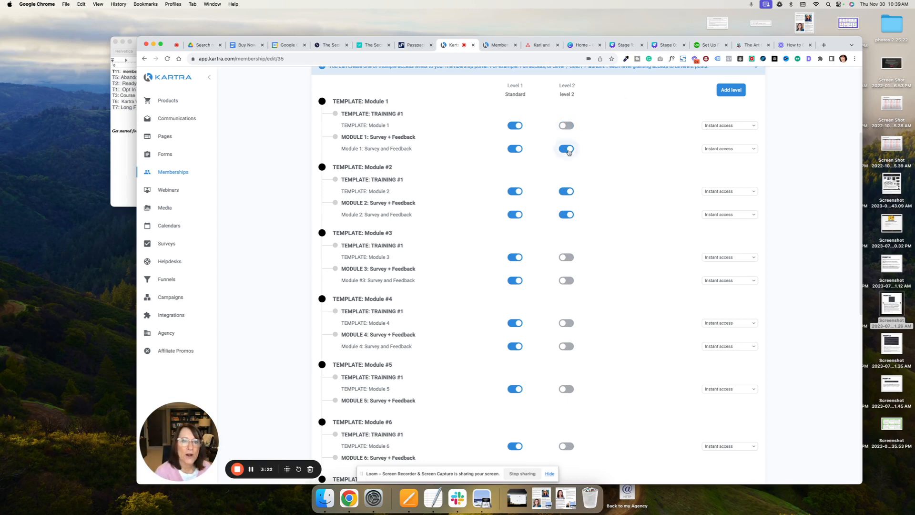
click(566, 191)
click(567, 214)
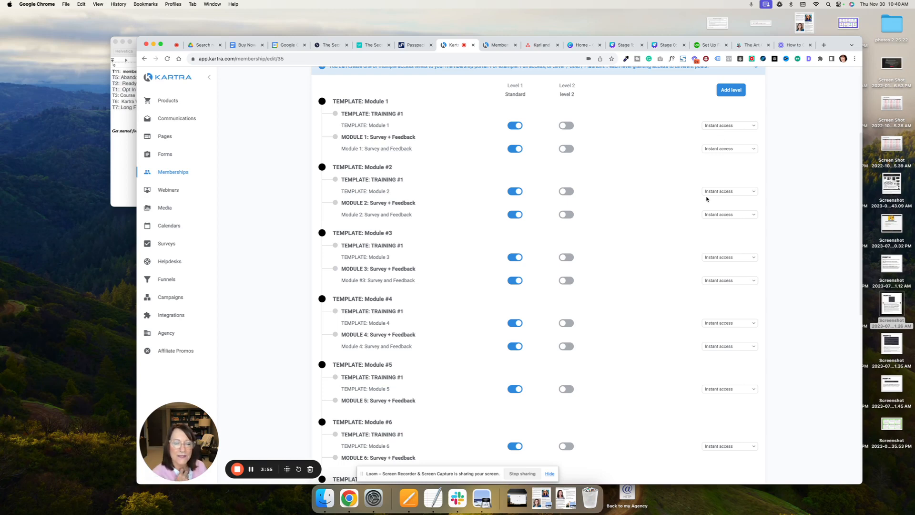
- Set the TEMPLATE: Module 3 post to unlock 3 days after signup
scroll(717, 220, down, 2)
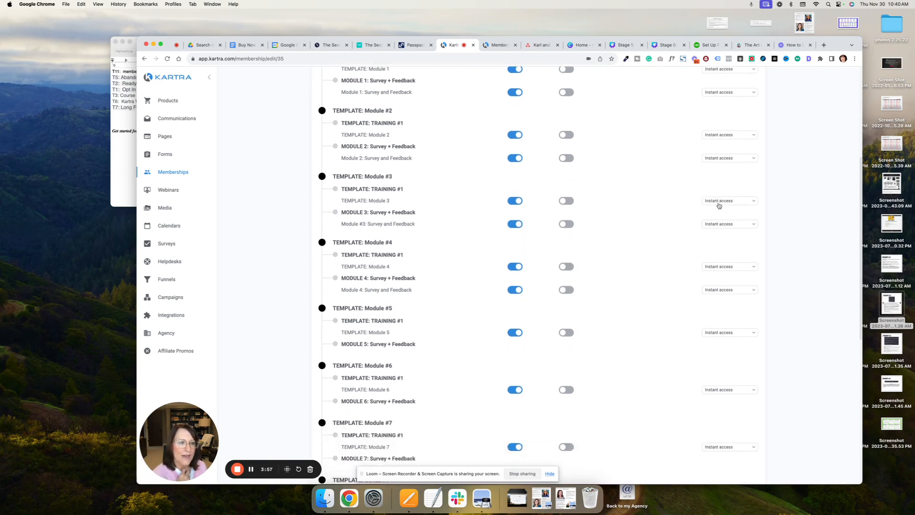
click(720, 203)
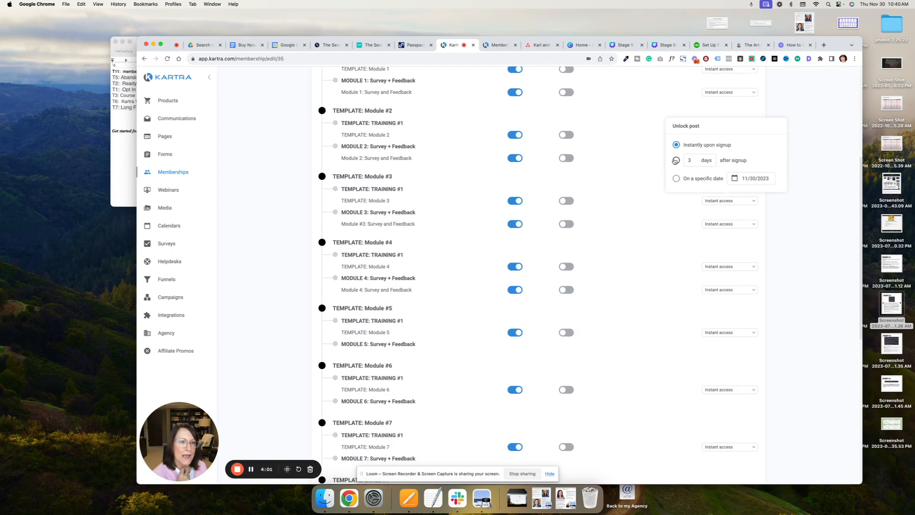
click(691, 159)
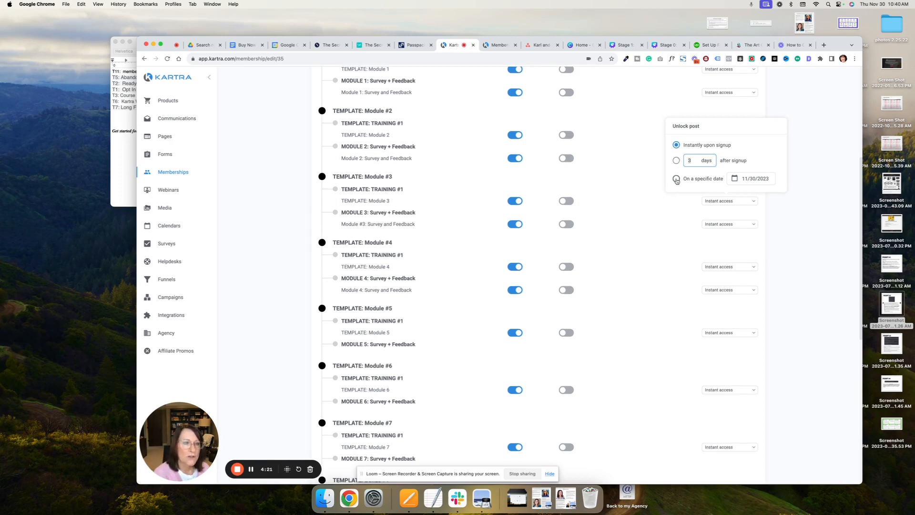
click(676, 161)
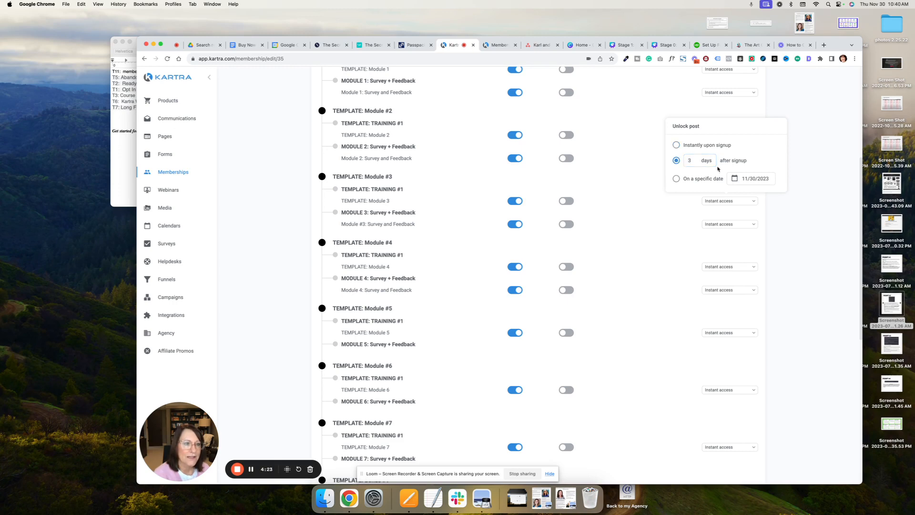
click(648, 207)
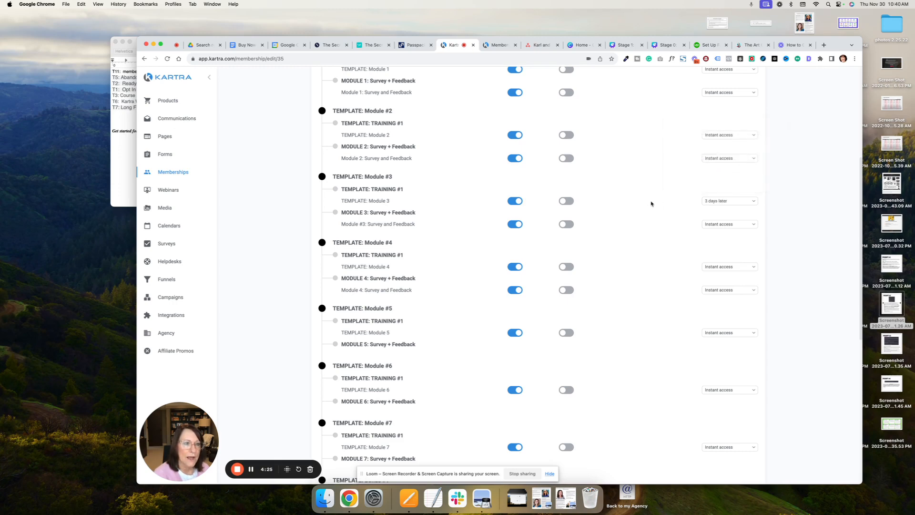
- Try unlocking the TEMPLATE: Module 3 post on a specific date, and switch it back to 3 days after signup
scroll(752, 203, down, 1)
click(752, 202)
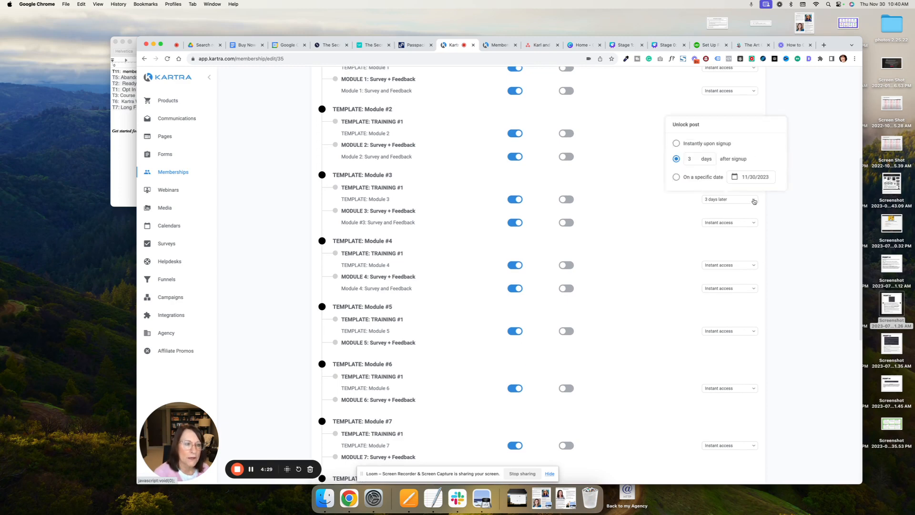
click(676, 178)
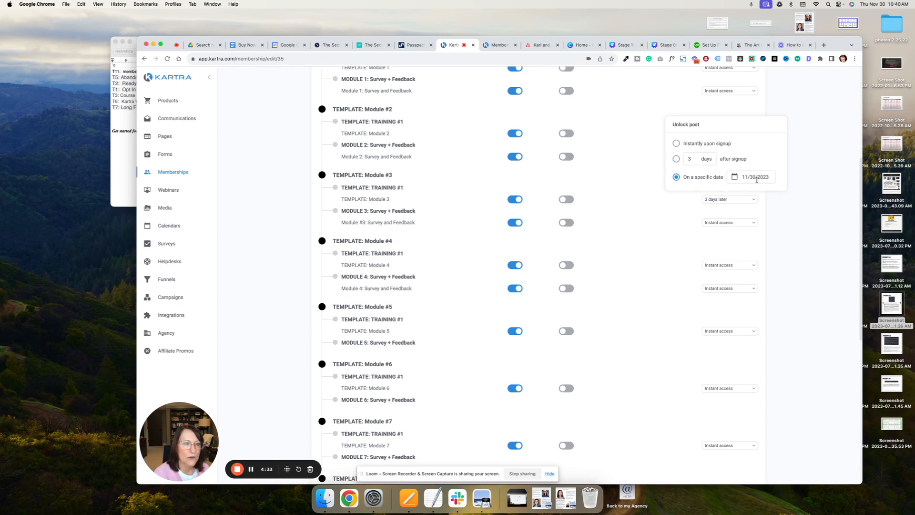
click(676, 159)
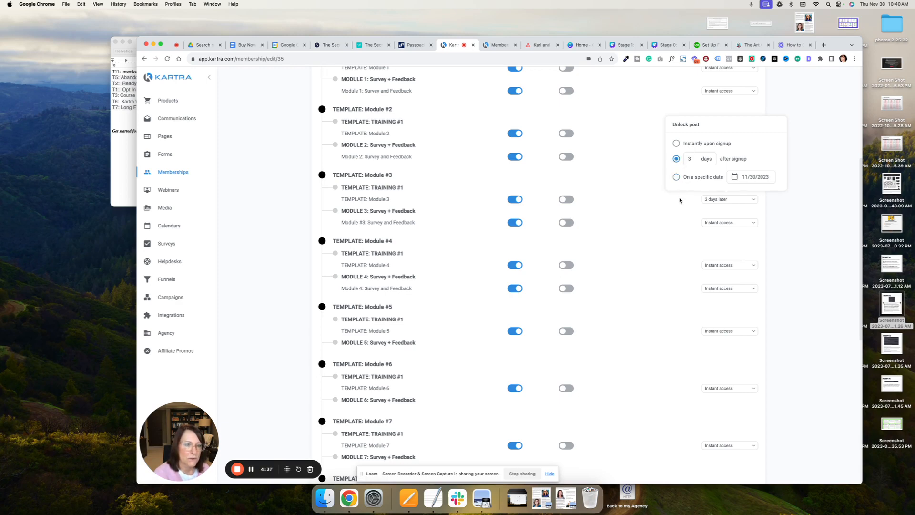
click(679, 200)
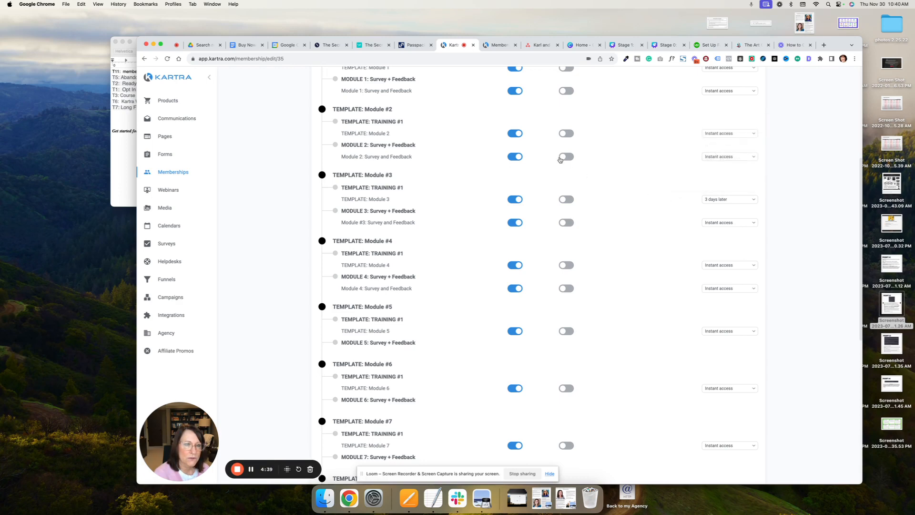
- Open the name settings of the level 2 access level and save them as they are
scroll(642, 181, up, 2)
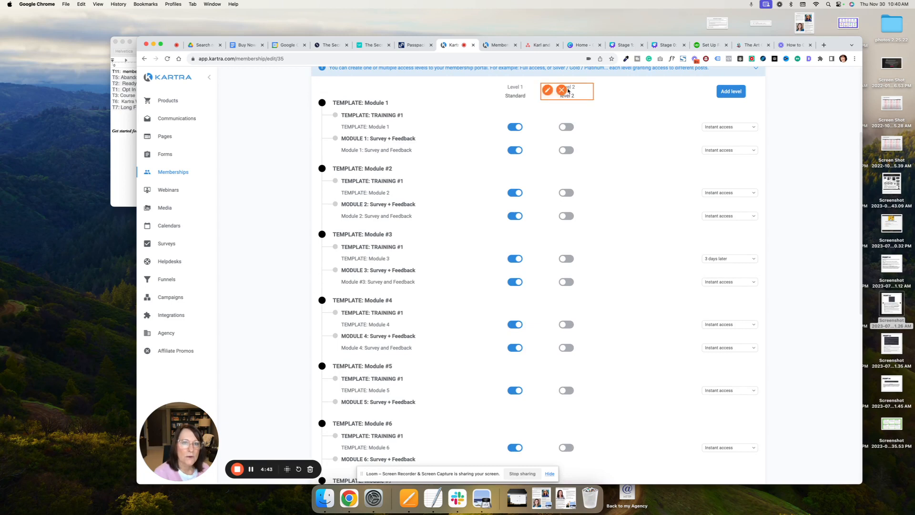
click(548, 90)
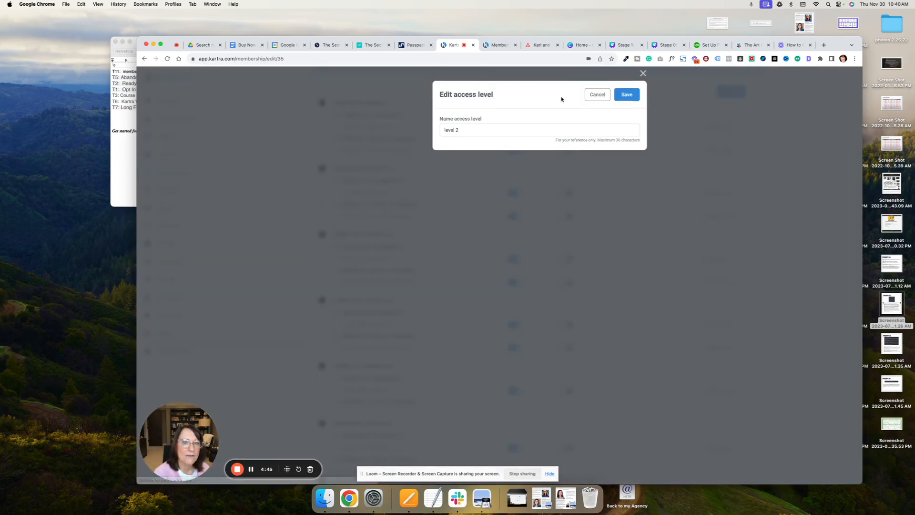
click(626, 94)
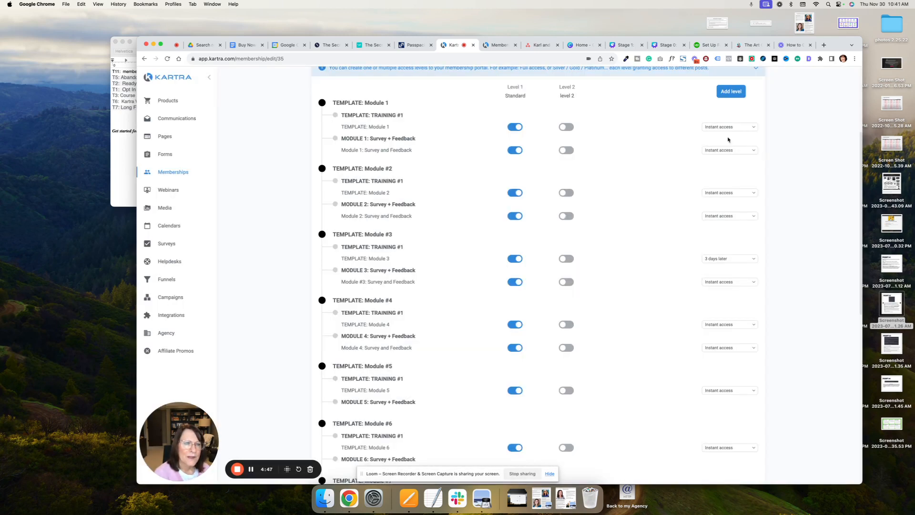
- Turn on level 2 access for the TEMPLATE: Module 1 post, unlock it 3 days after signup, and save the access levels
click(721, 128)
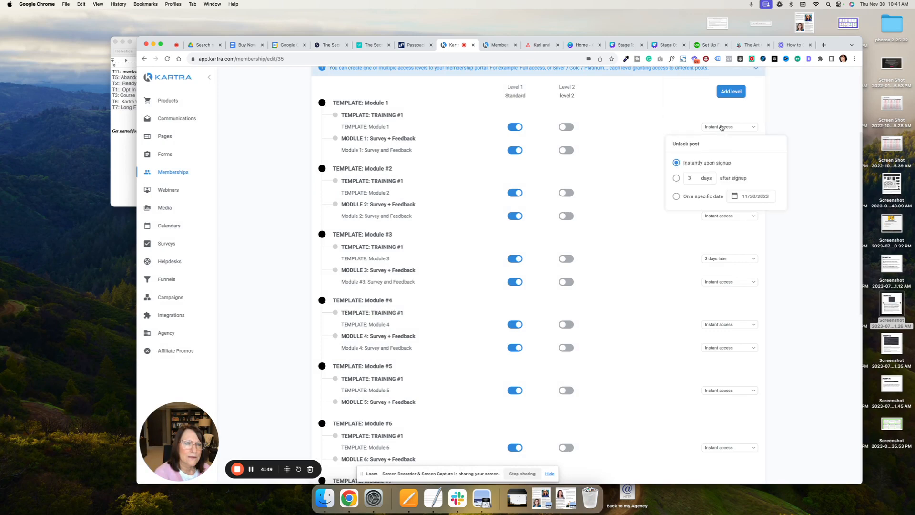
click(566, 127)
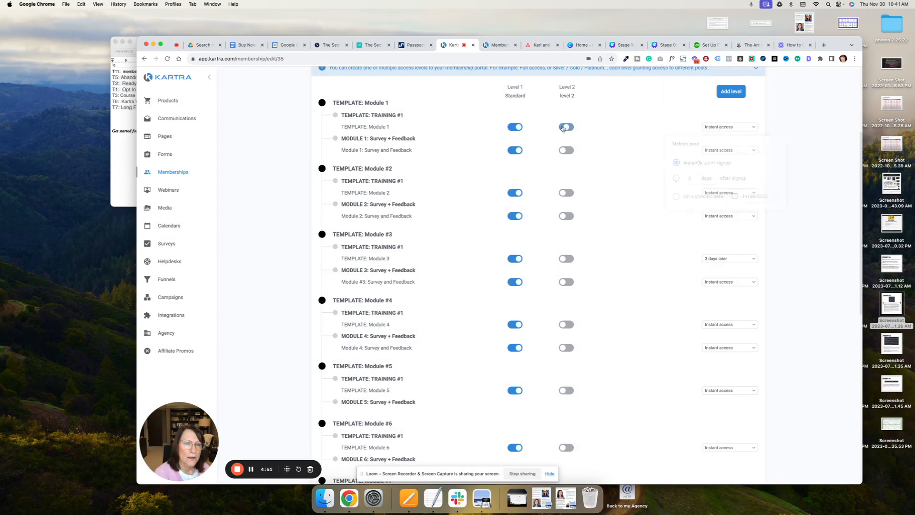
click(709, 128)
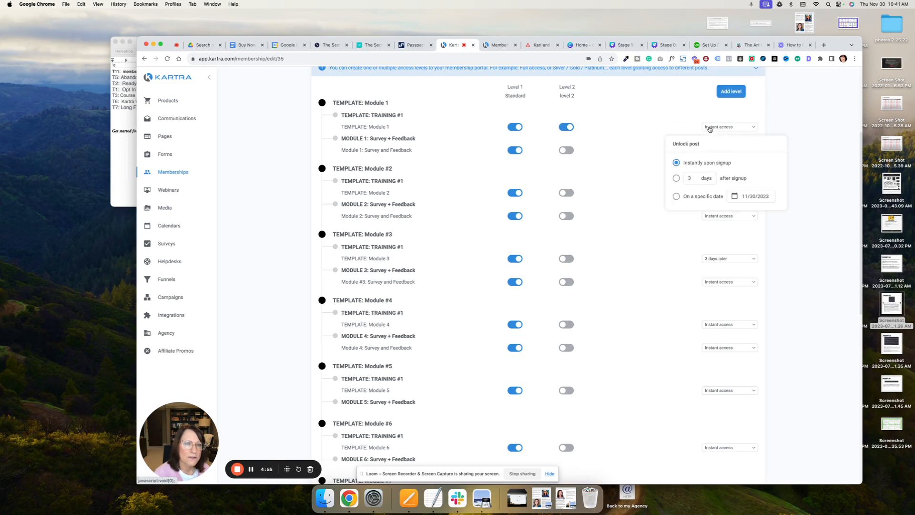
click(676, 178)
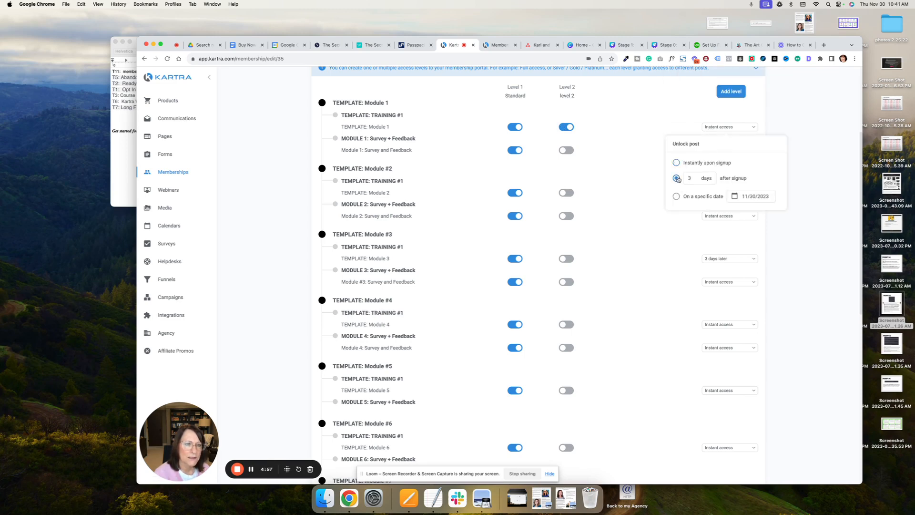
click(640, 187)
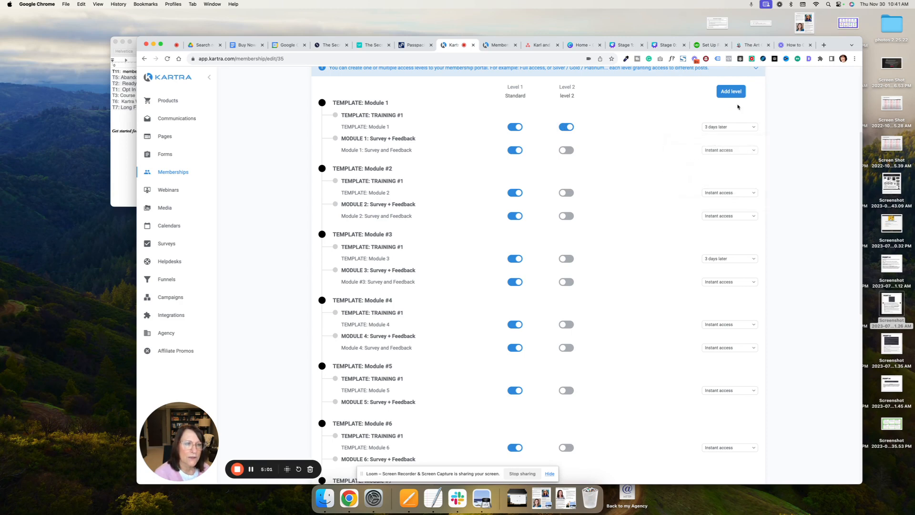
scroll(729, 112, up, 5)
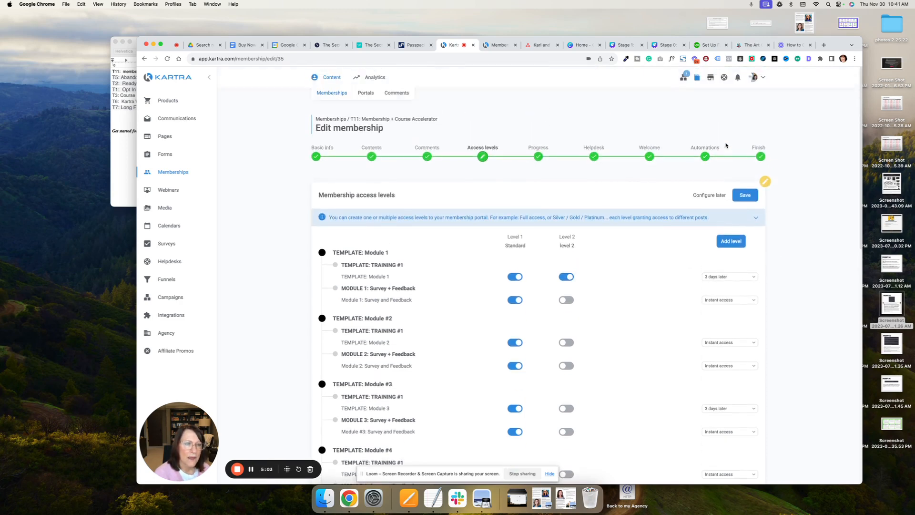
click(737, 146)
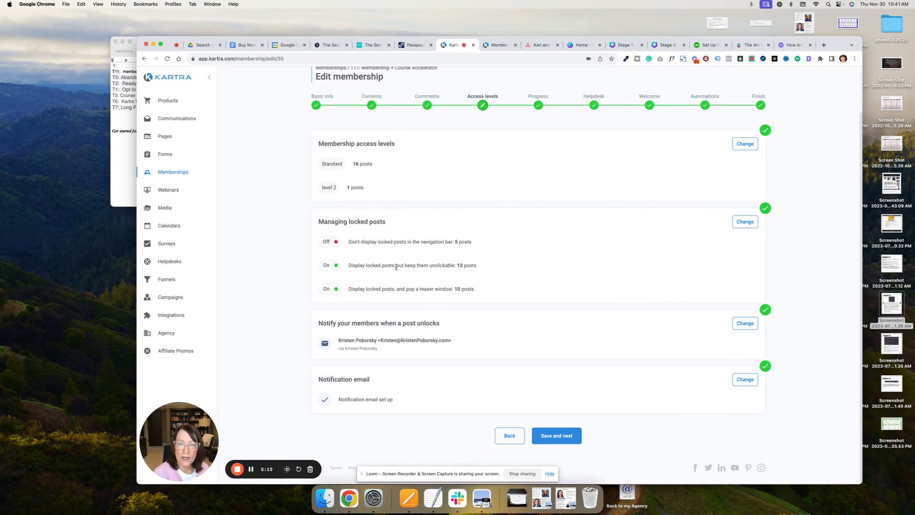
- In the locked-post settings for posts outside the user's access level, set TEMPLATE: Module 1 to display and pop a teaser window
drag(395, 267, 475, 271)
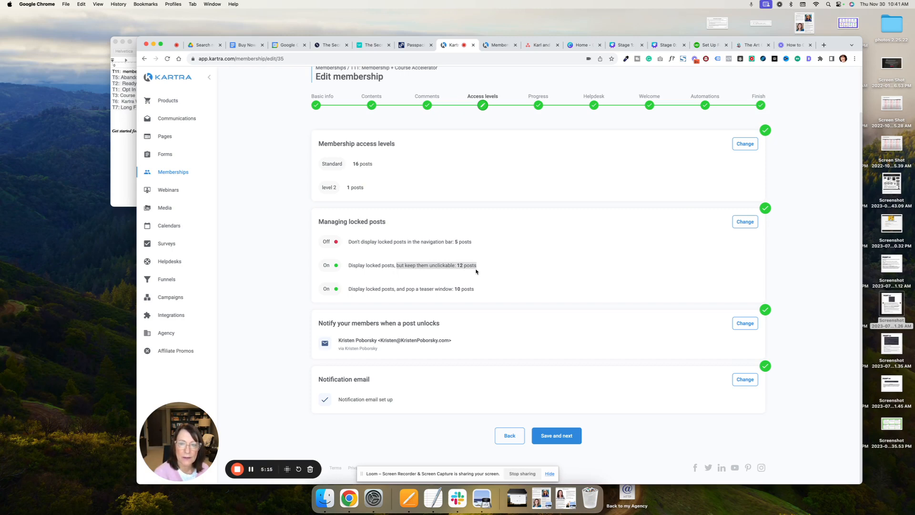
click(745, 222)
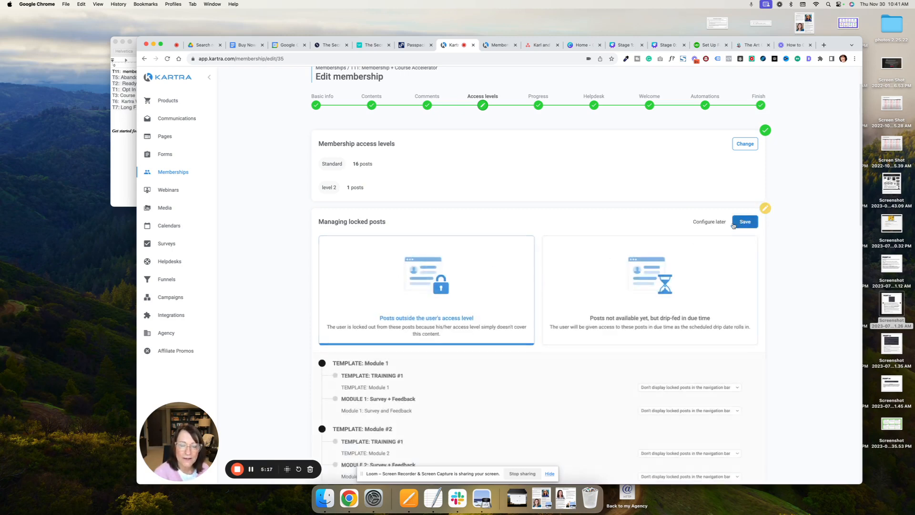
scroll(402, 249, down, 5)
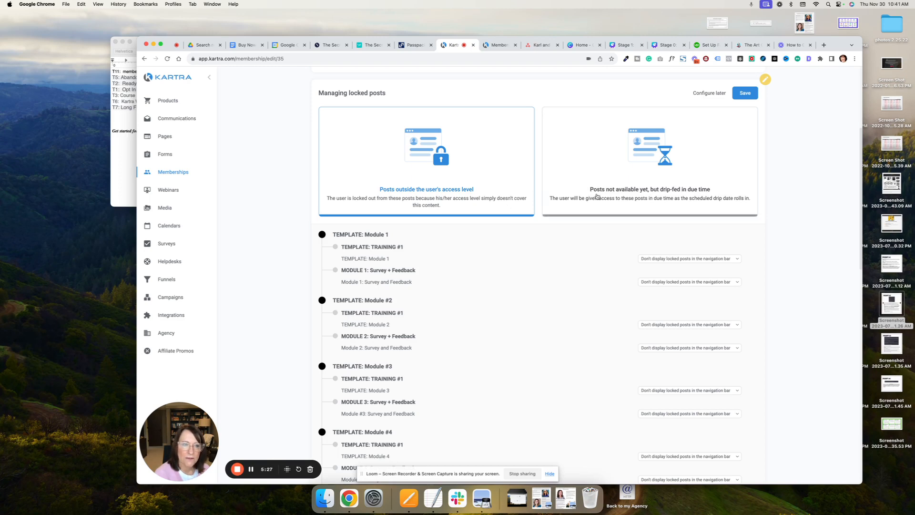
click(682, 259)
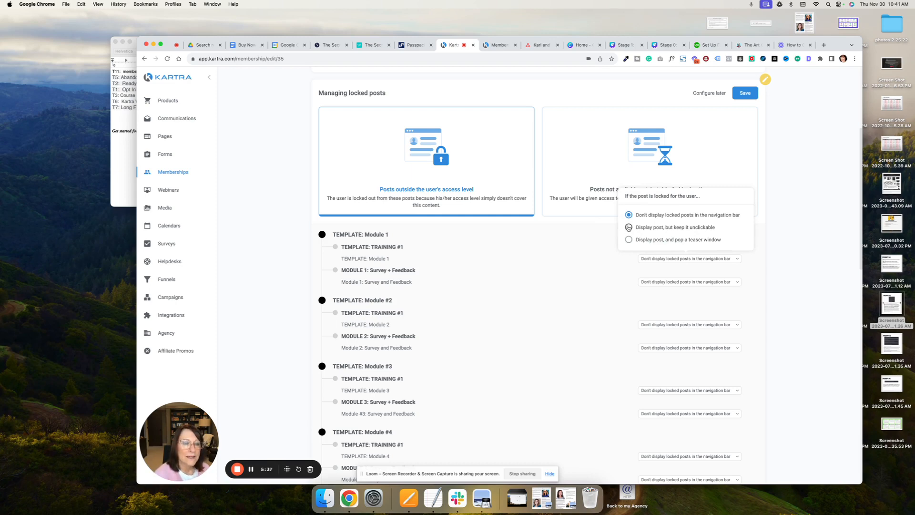
click(628, 228)
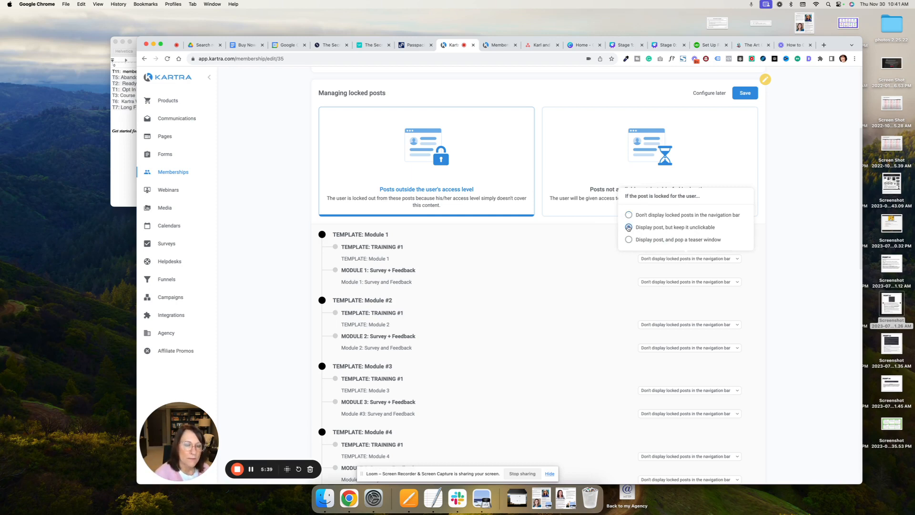
click(628, 239)
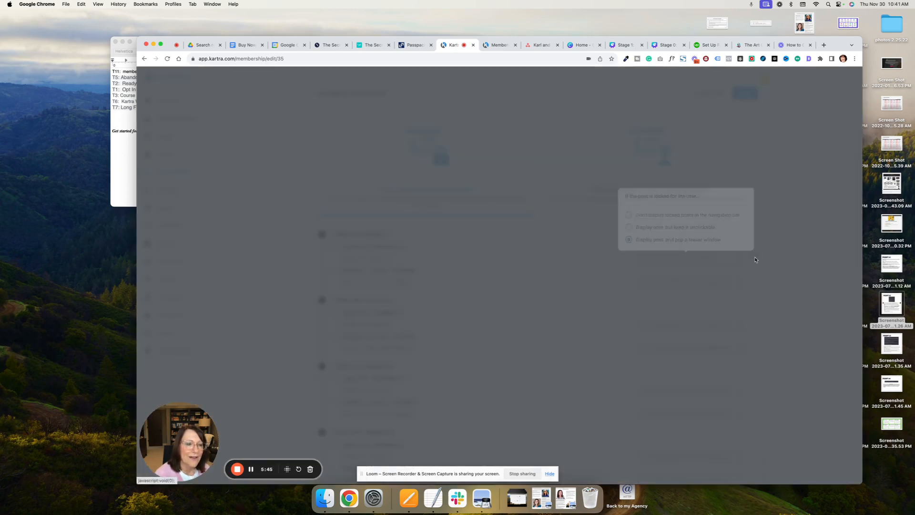
- Apply the custom "Content unlocked soon" template to the TEMPLATE: Module 1 teaser pop-up, and save the locked-post settings
click(755, 259)
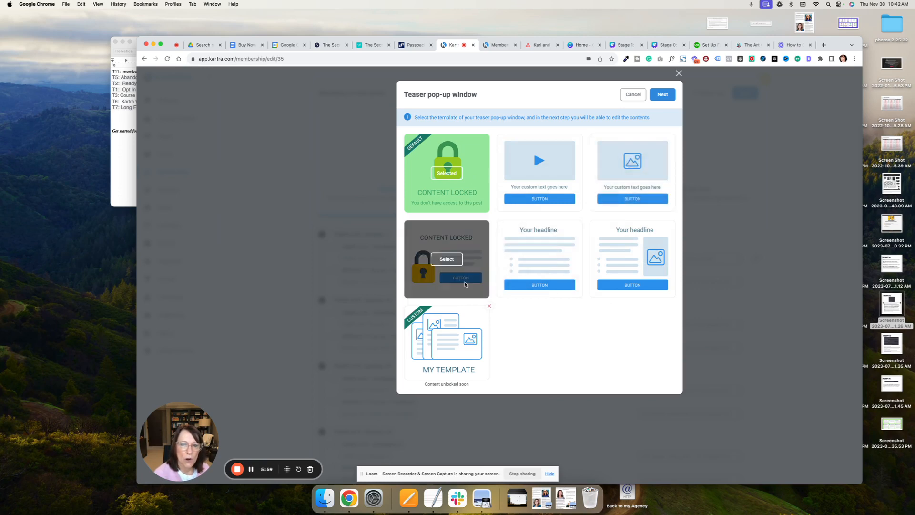
click(448, 344)
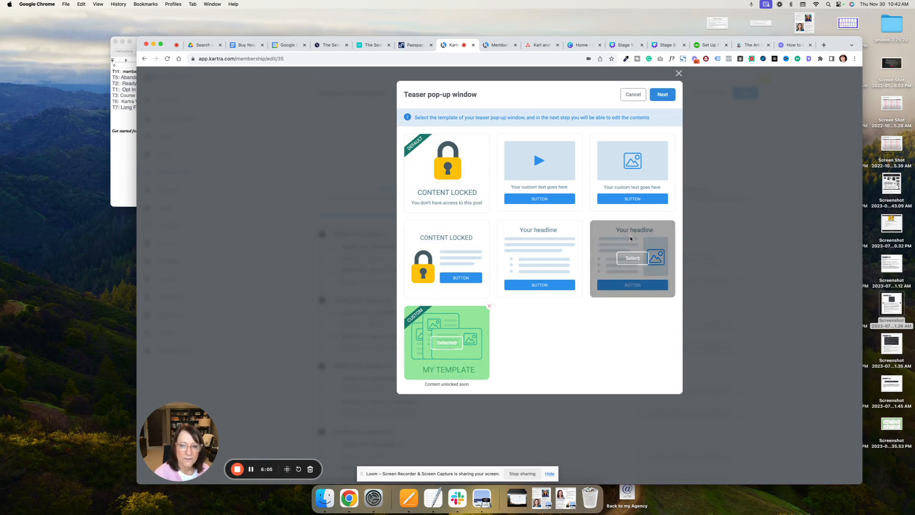
click(662, 95)
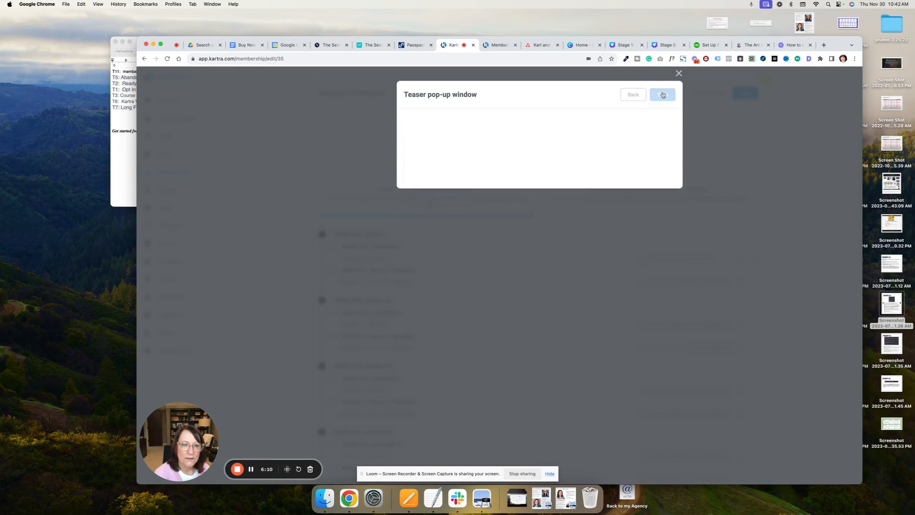
mouse_move(529, 257)
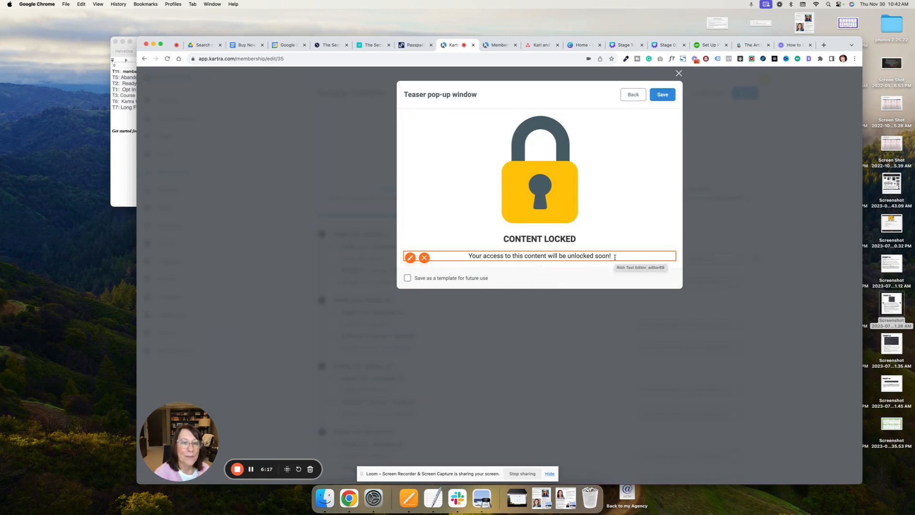
drag(615, 258, 469, 257)
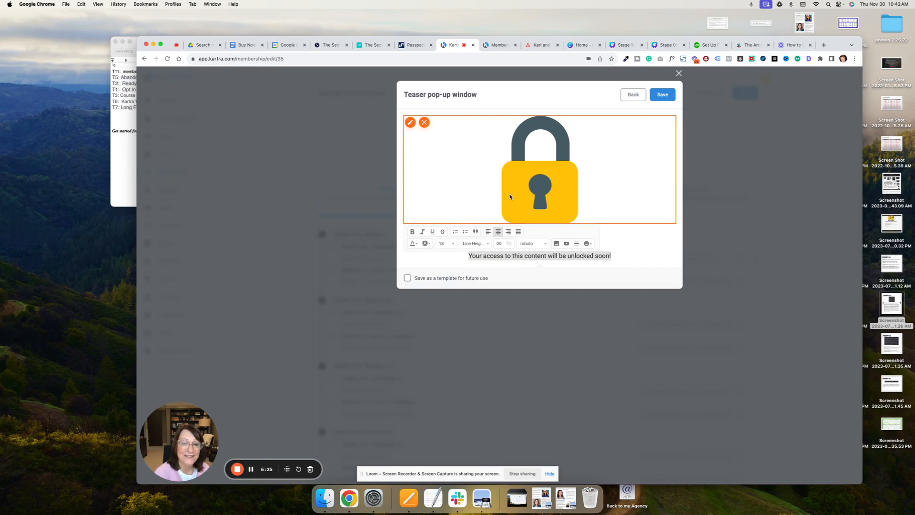
click(661, 96)
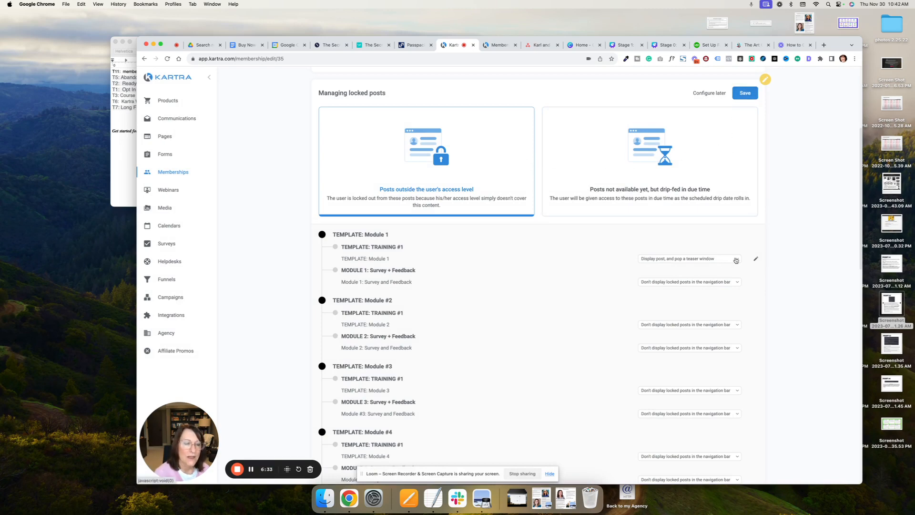
scroll(516, 263, down, 3)
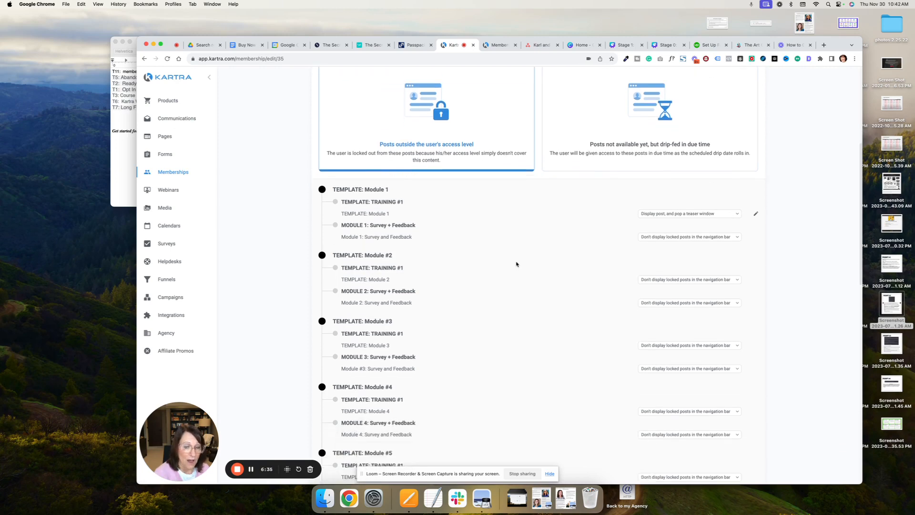
scroll(515, 262, down, 5)
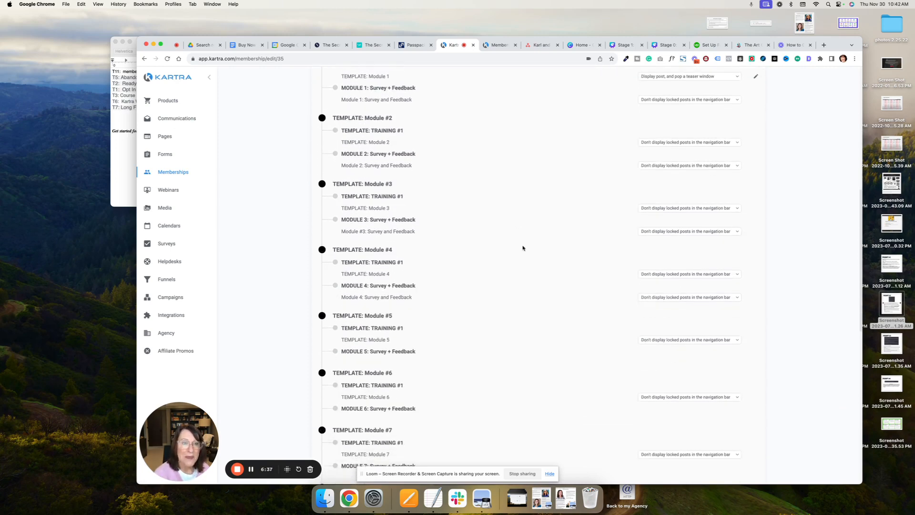
scroll(521, 248, up, 10)
click(743, 276)
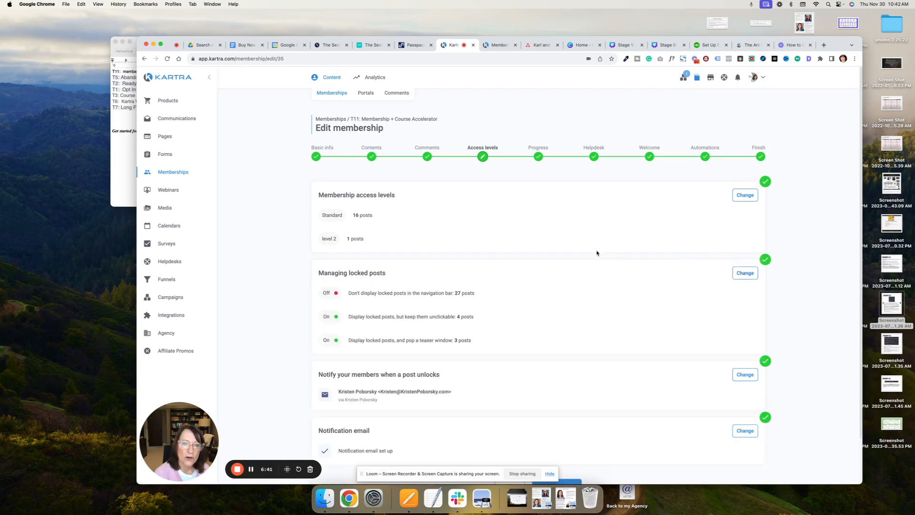
- Reopen the membership access levels and delete the level 2 access level
click(744, 195)
mouse_move(577, 238)
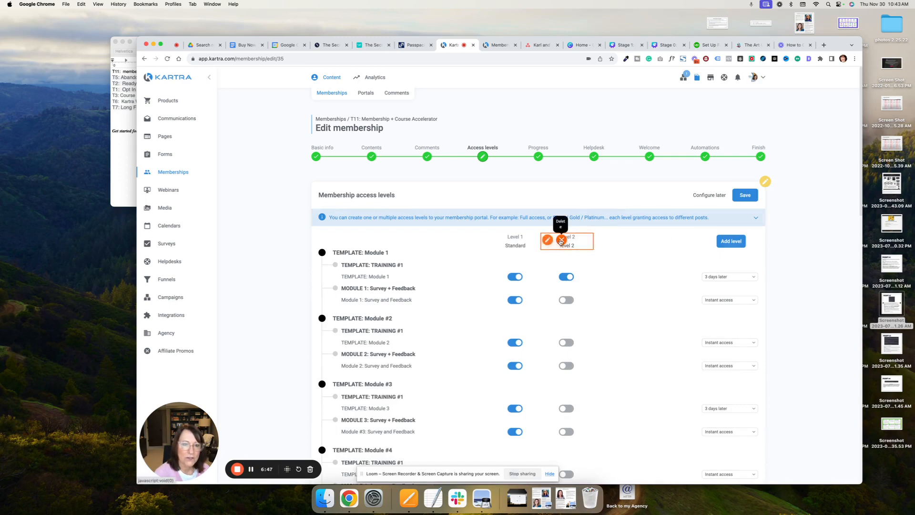
click(561, 240)
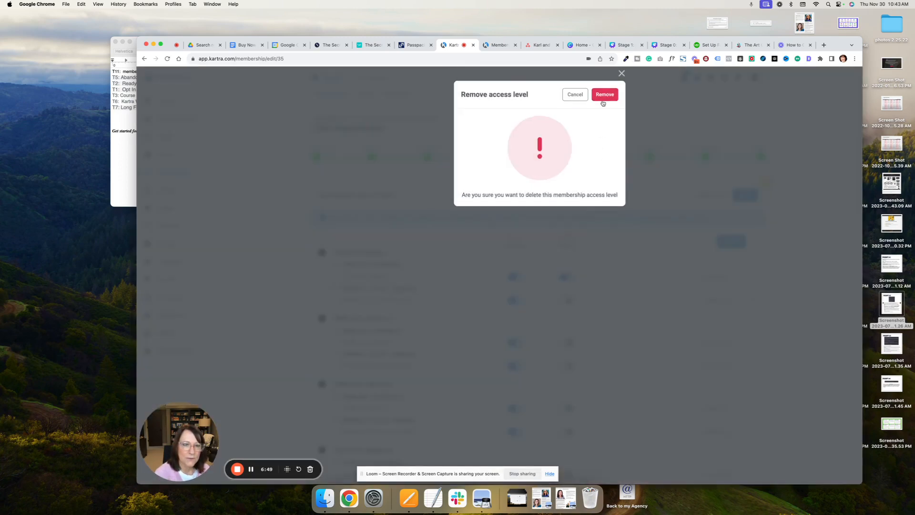
click(604, 96)
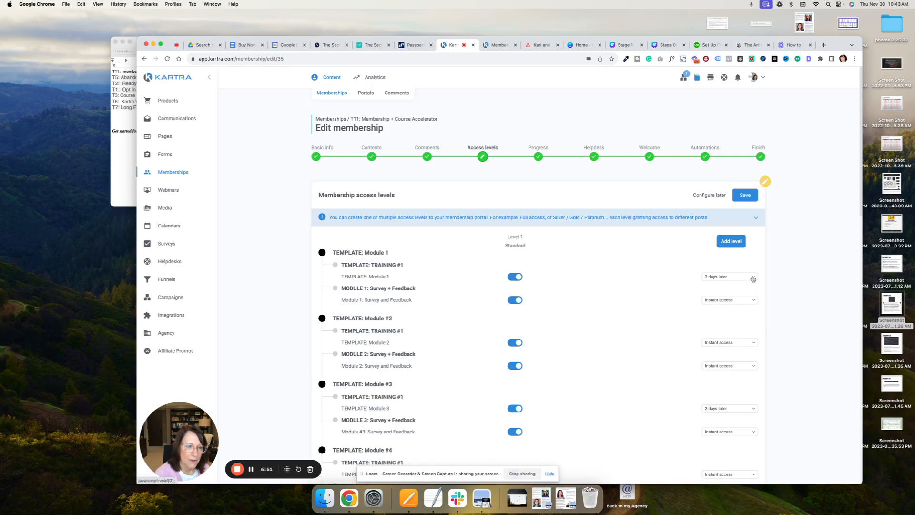
- Set the TEMPLATE: Module 1 post to unlock instantly upon signup, and save the access levels
click(752, 280)
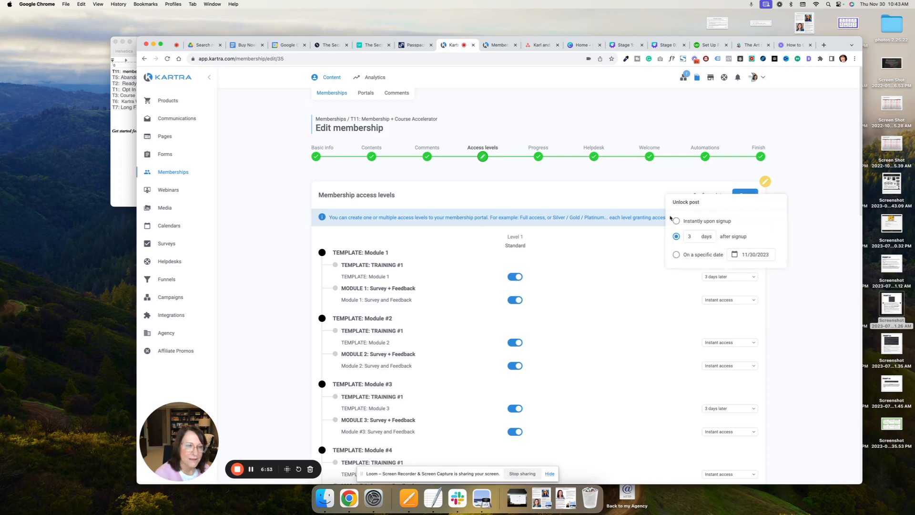
click(676, 221)
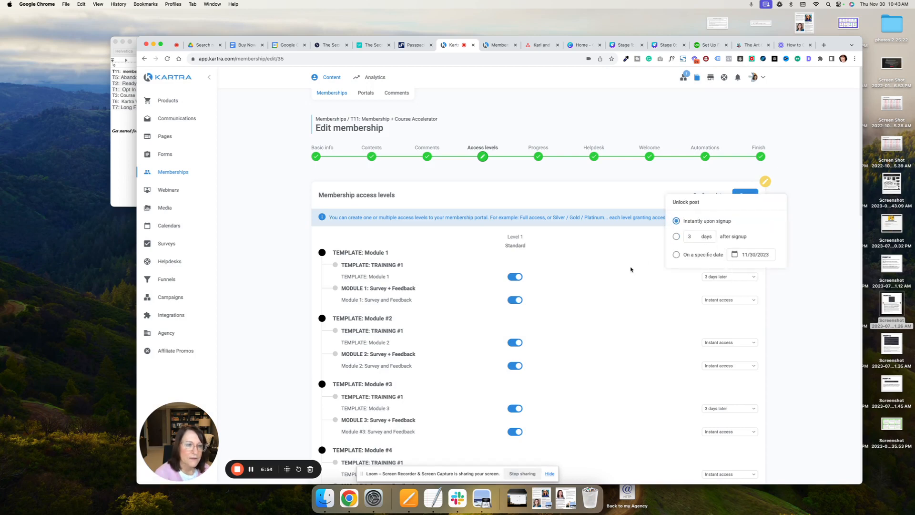
click(744, 193)
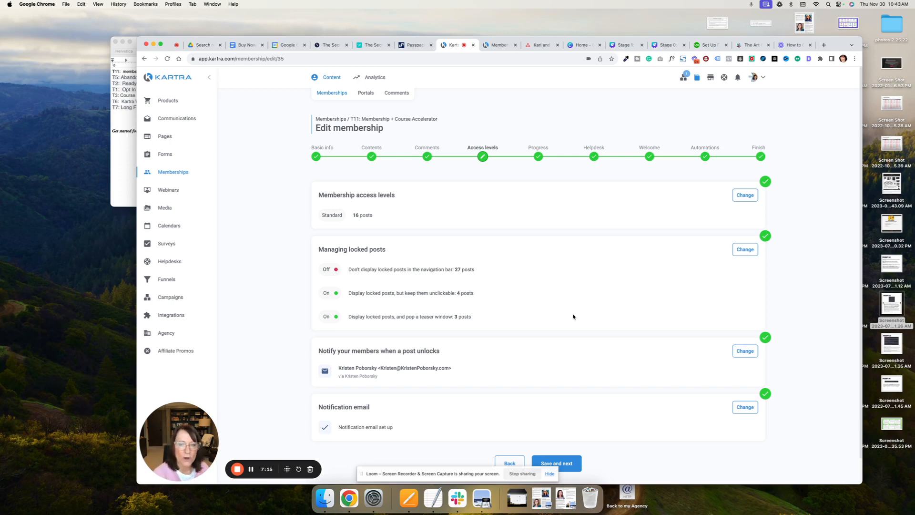
- Check the progress bar settings, return to the access levels, and review each post's locked display option, saving them as they are
click(570, 463)
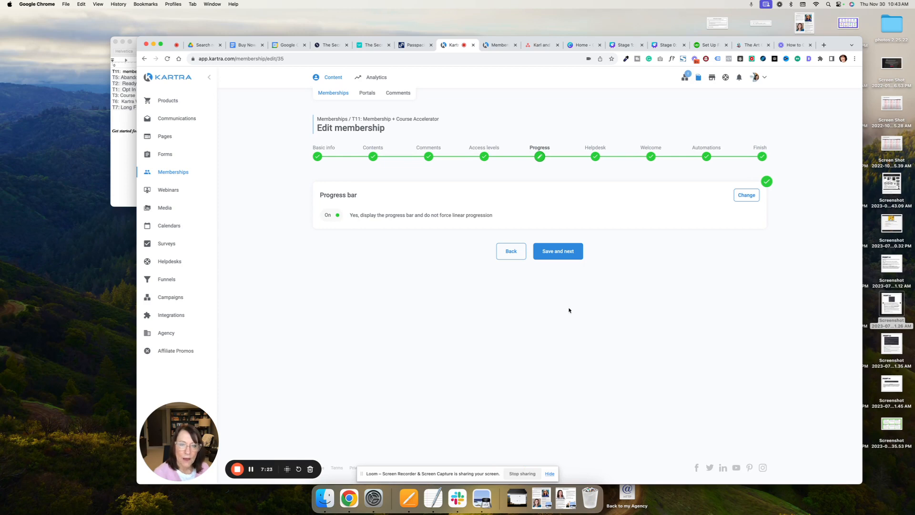
click(507, 253)
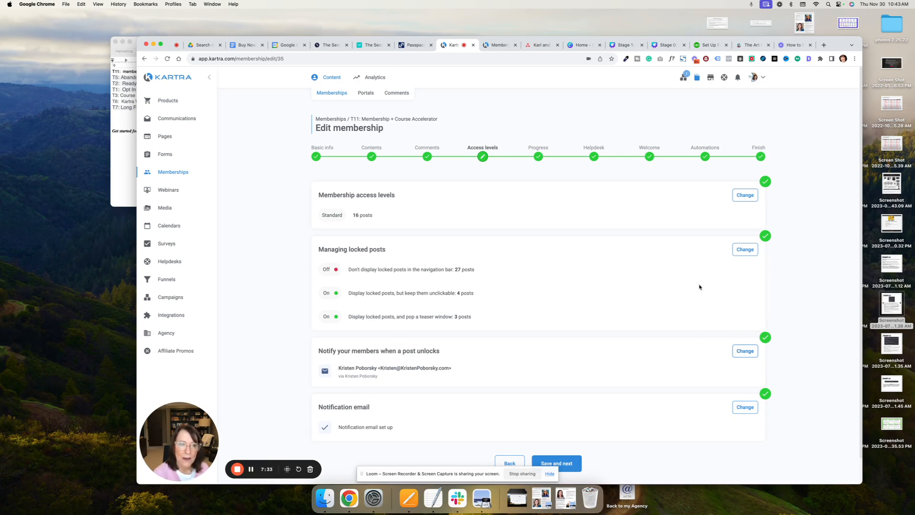
click(741, 249)
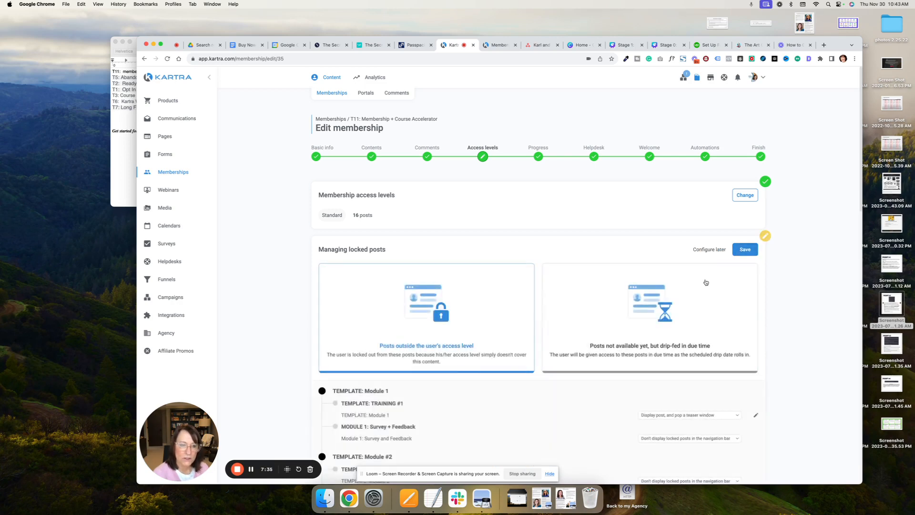
scroll(705, 282, down, 5)
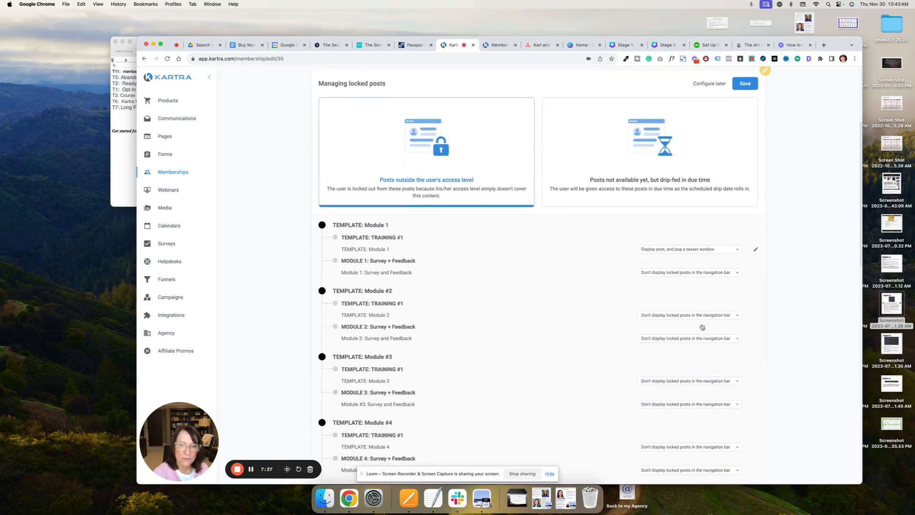
scroll(701, 326, down, 10)
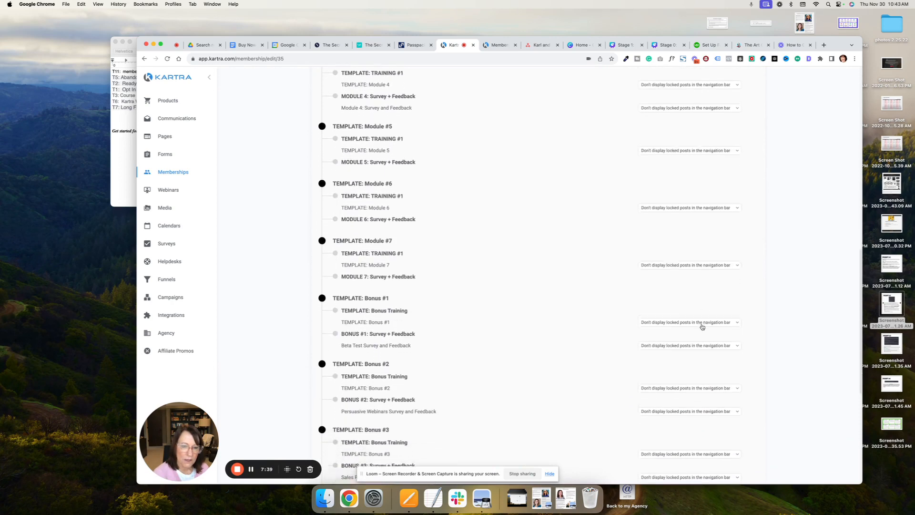
scroll(702, 326, down, 2)
scroll(701, 326, up, 14)
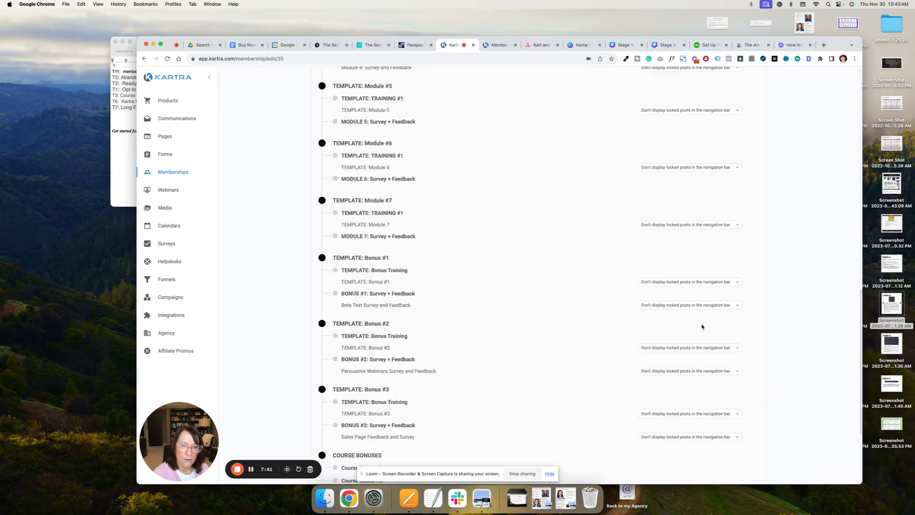
click(745, 249)
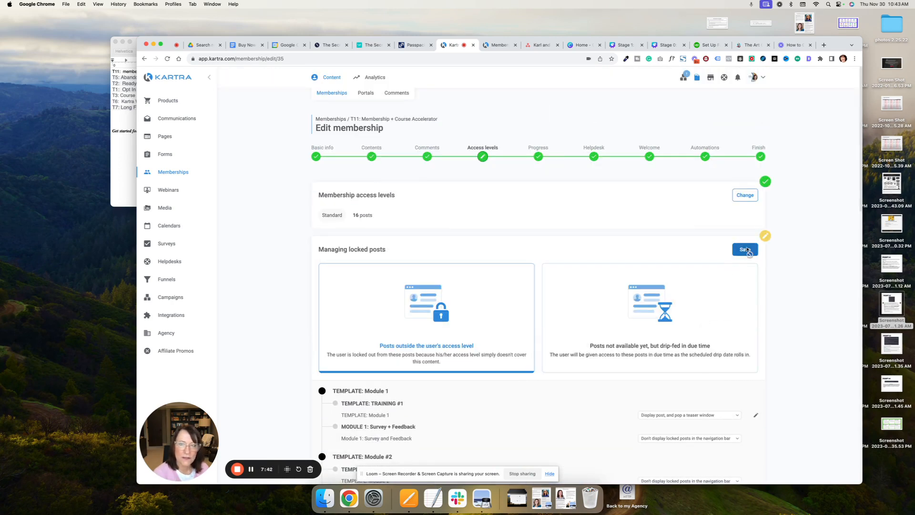
- Set the TEMPLATE: Module 3 post to unlock instantly upon signup, and save the membership access levels
click(746, 195)
scroll(584, 316, down, 8)
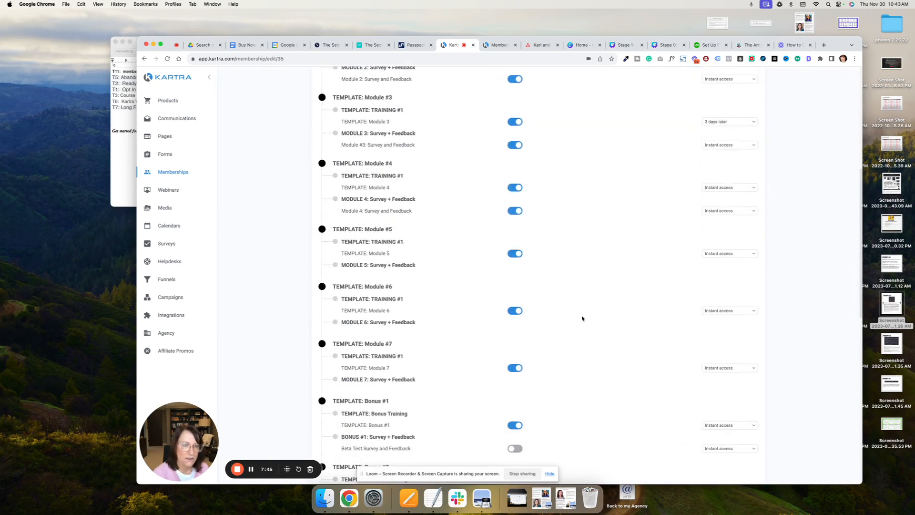
click(717, 123)
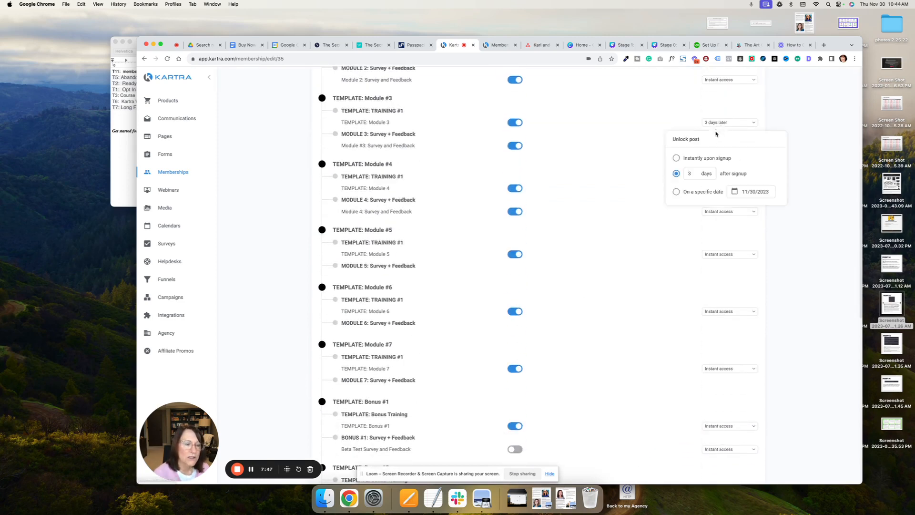
click(676, 158)
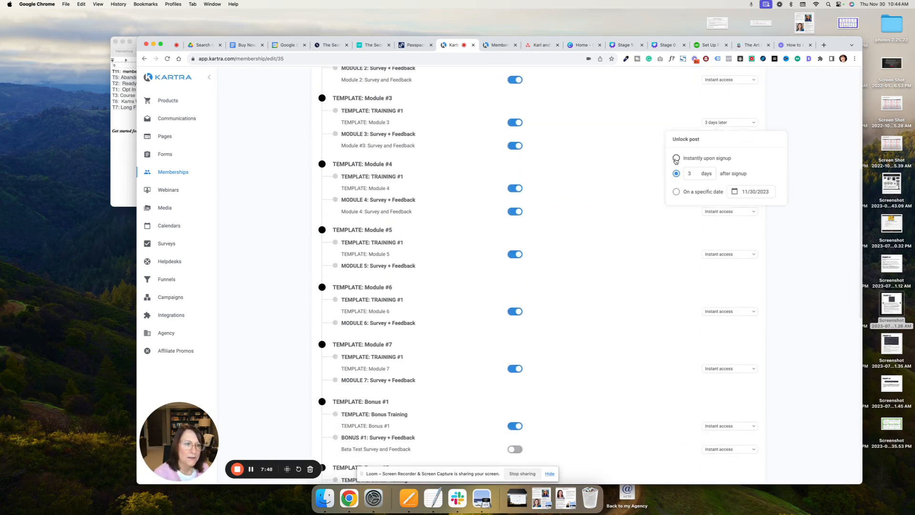
click(595, 199)
scroll(595, 199, down, 5)
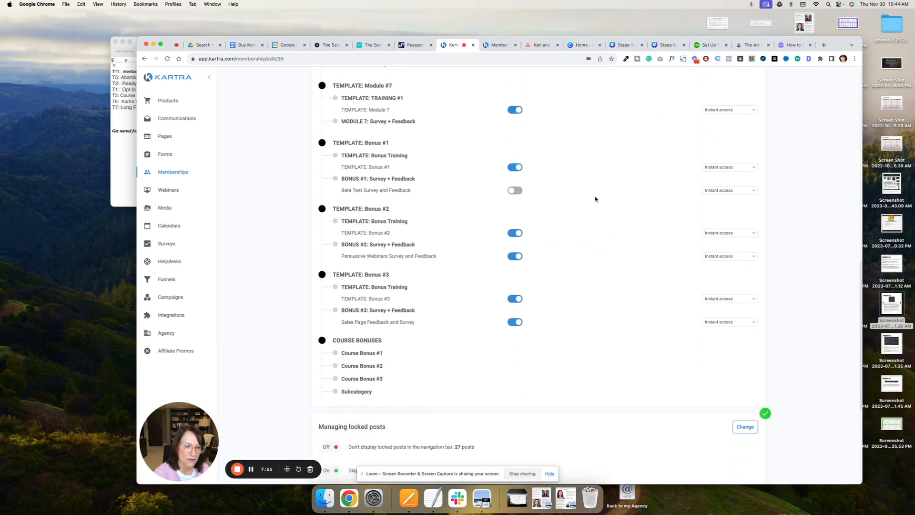
scroll(595, 199, up, 10)
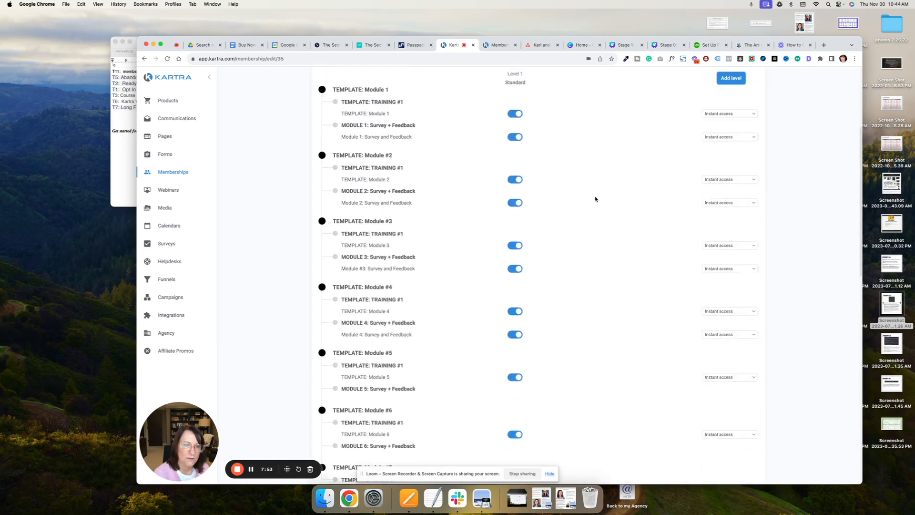
click(746, 110)
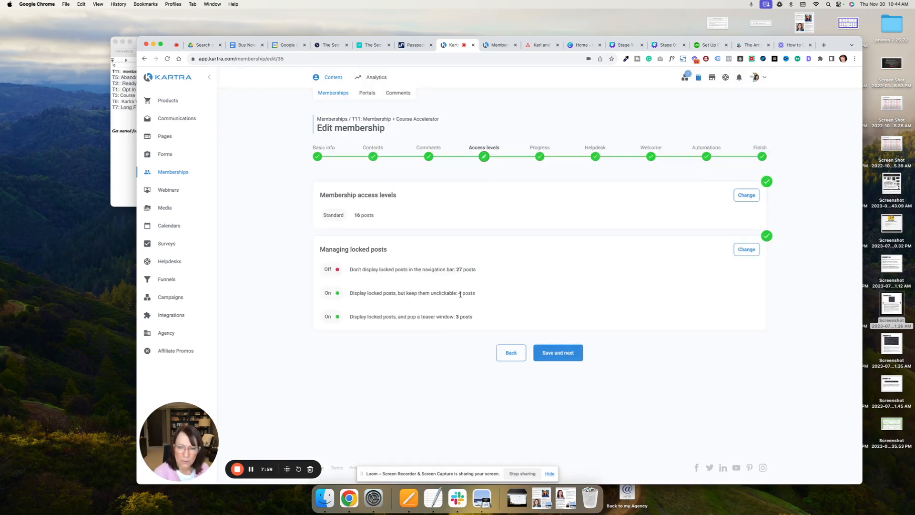
- Review each post's locked display option, save the locked-post settings as they are, and continue to the progress settings
drag(475, 294, 350, 295)
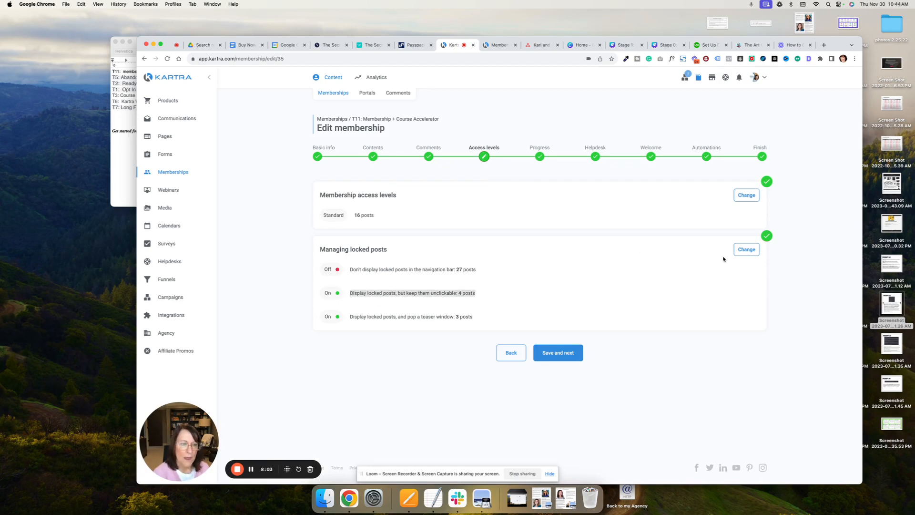
click(744, 251)
scroll(566, 351, down, 5)
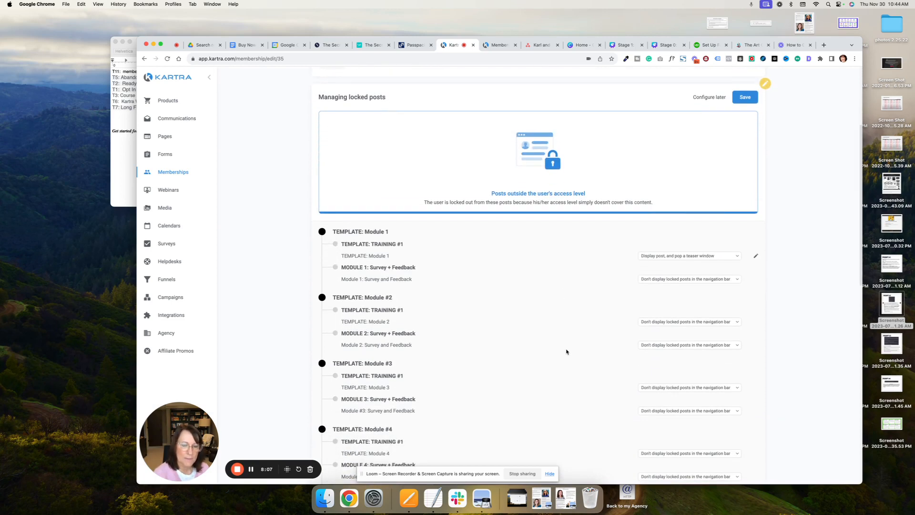
scroll(566, 350, down, 3)
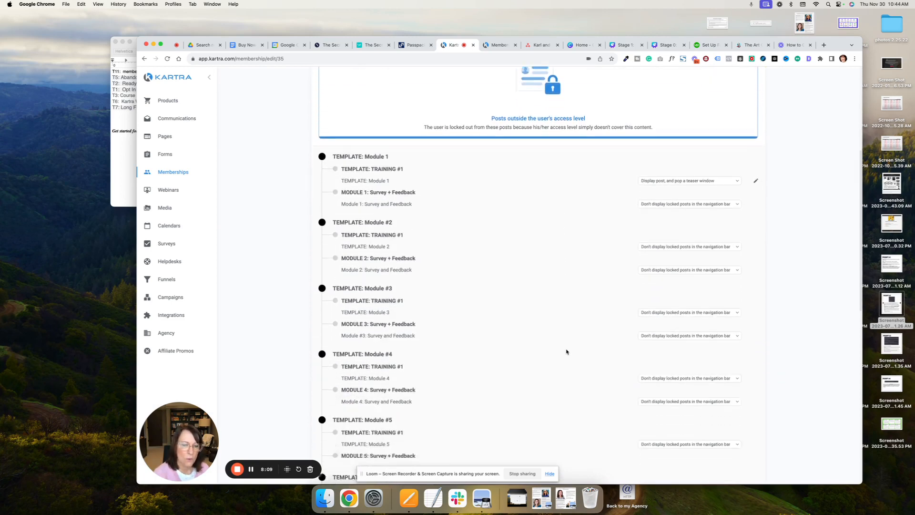
scroll(794, 174, up, 6)
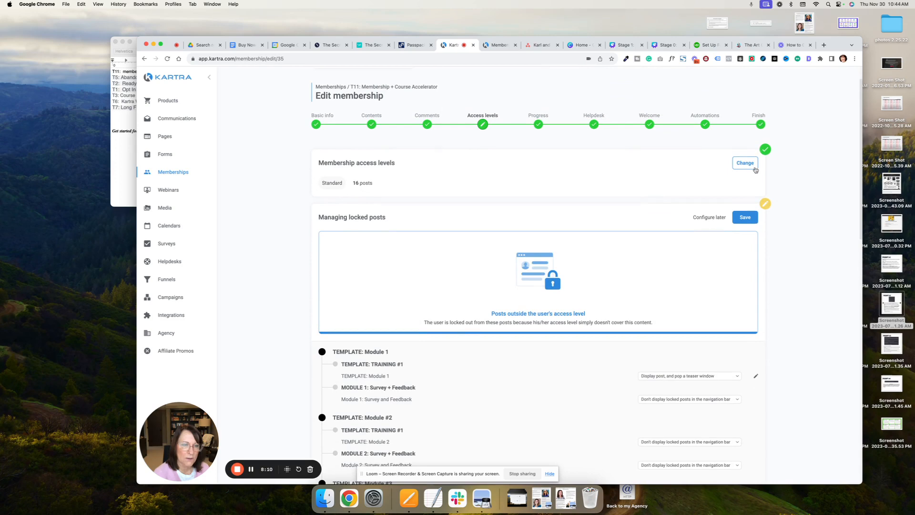
click(744, 218)
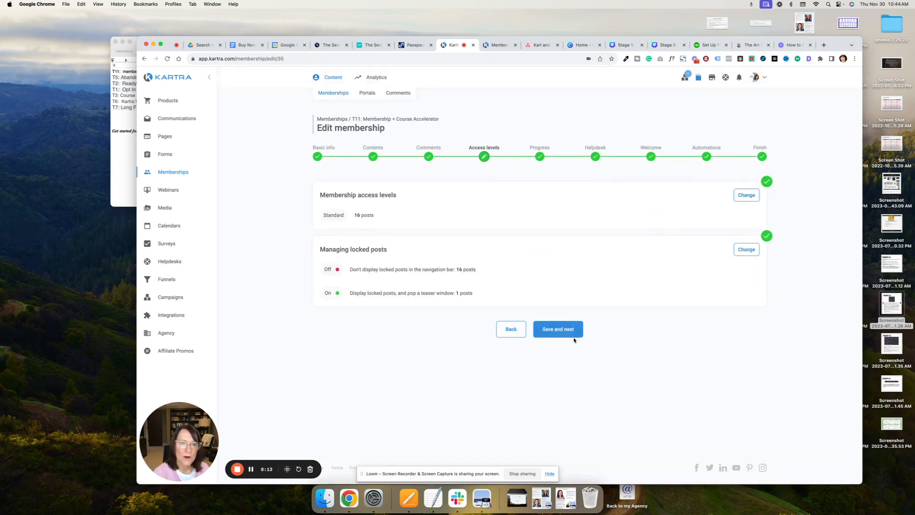
click(562, 331)
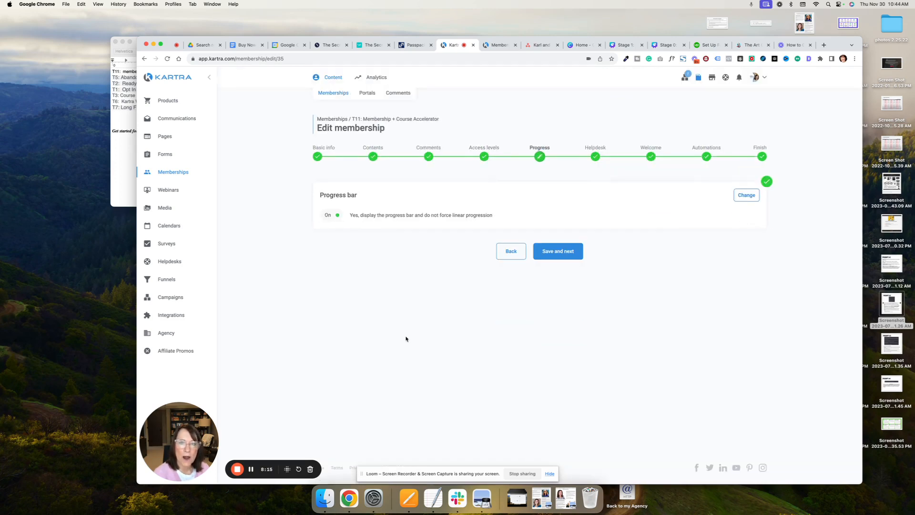
- Change the progress bar option to display the bar and force linear progression
click(746, 196)
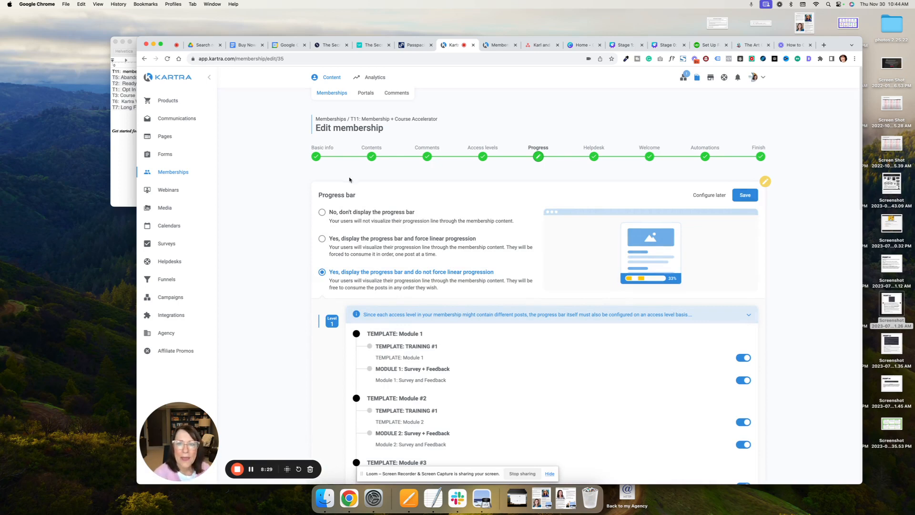
click(322, 239)
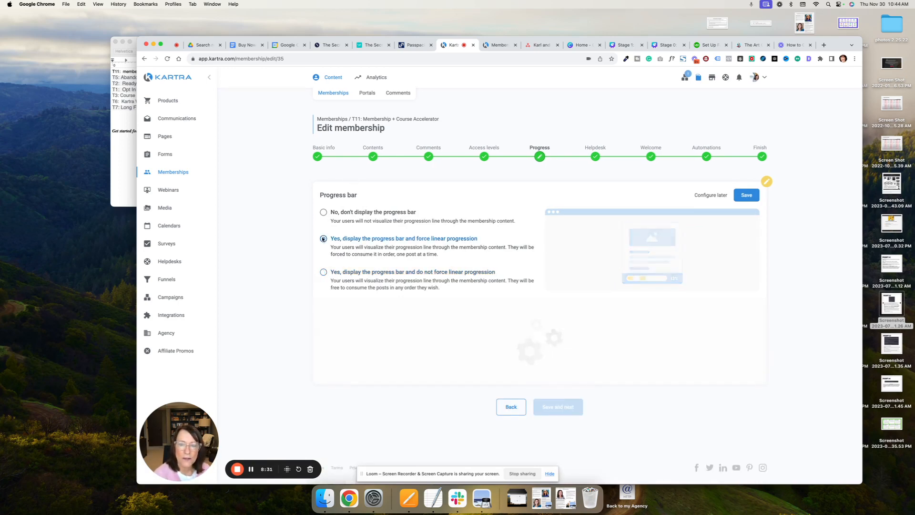
scroll(495, 271, down, 7)
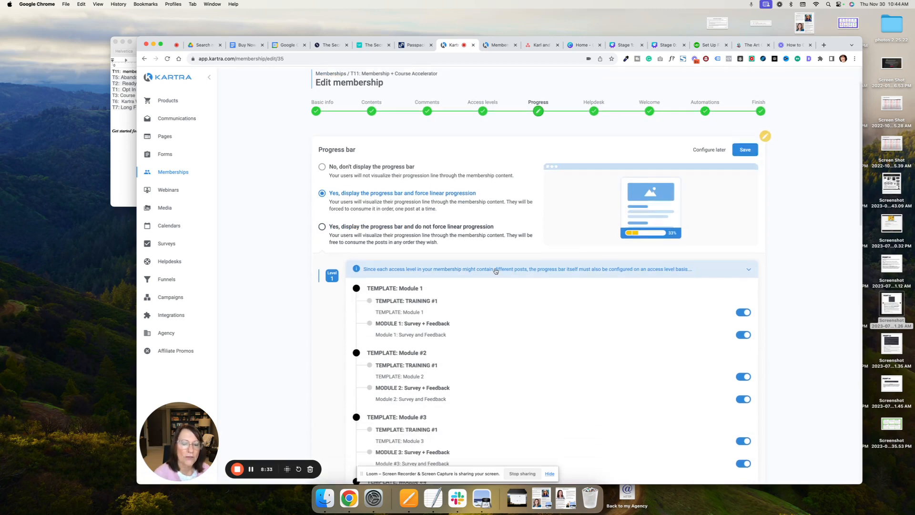
- Examine the completion badge's title and recognition text, and look through the available badge designs
scroll(495, 270, down, 5)
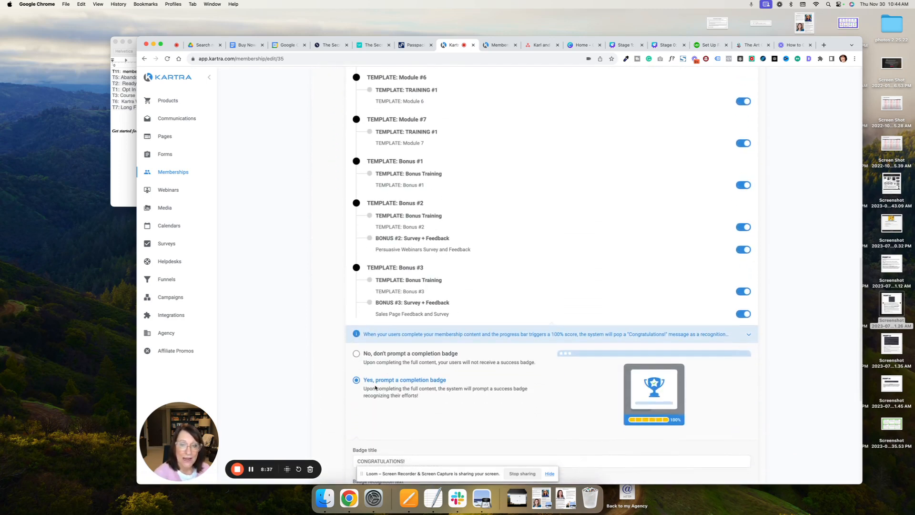
scroll(453, 387, down, 2)
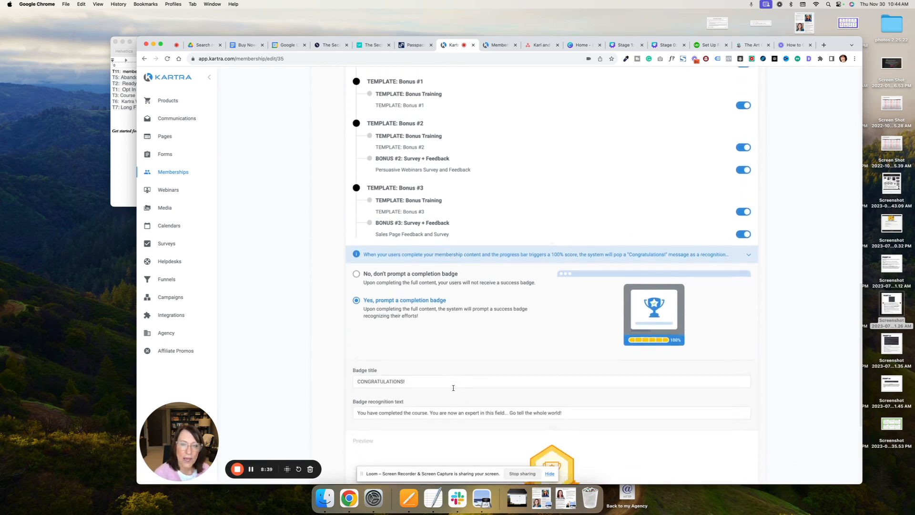
scroll(453, 388, down, 4)
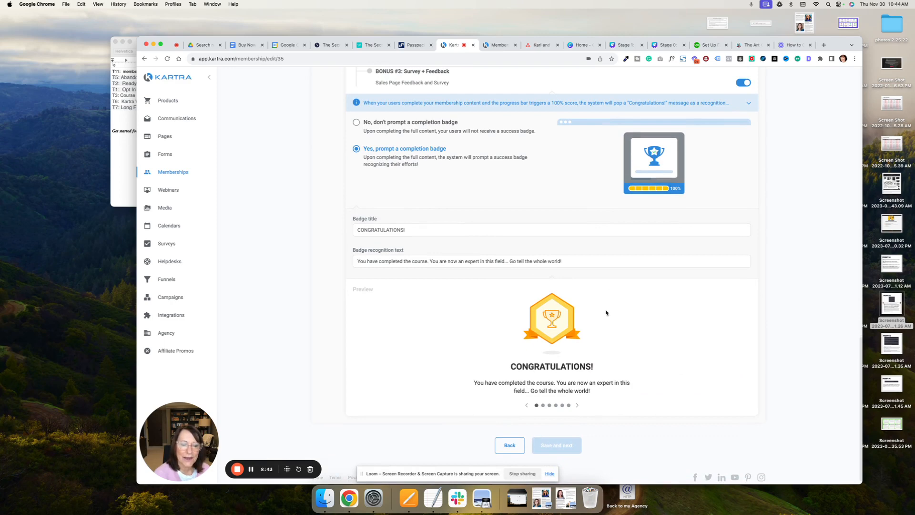
click(576, 405)
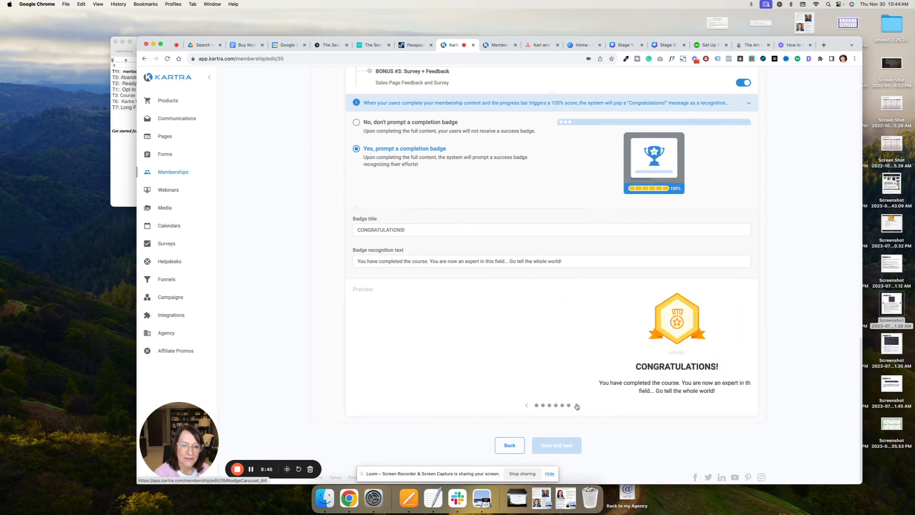
click(576, 405)
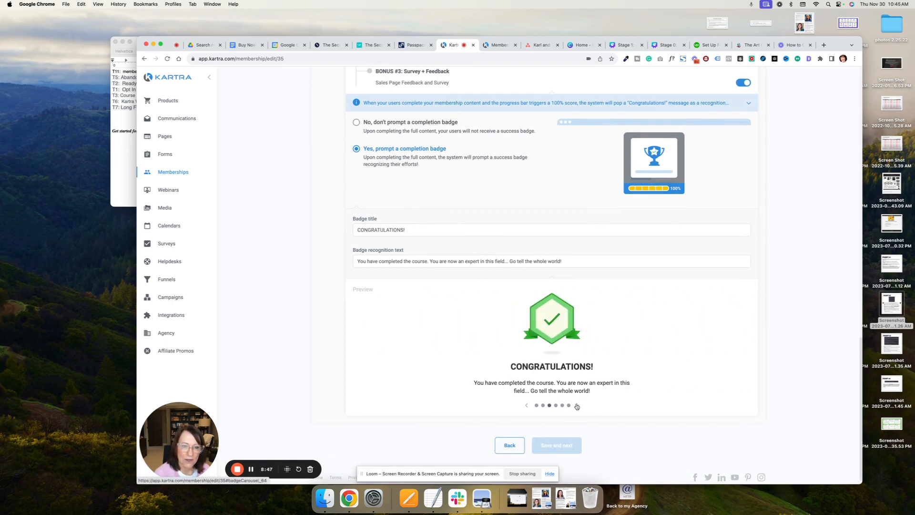
click(577, 405)
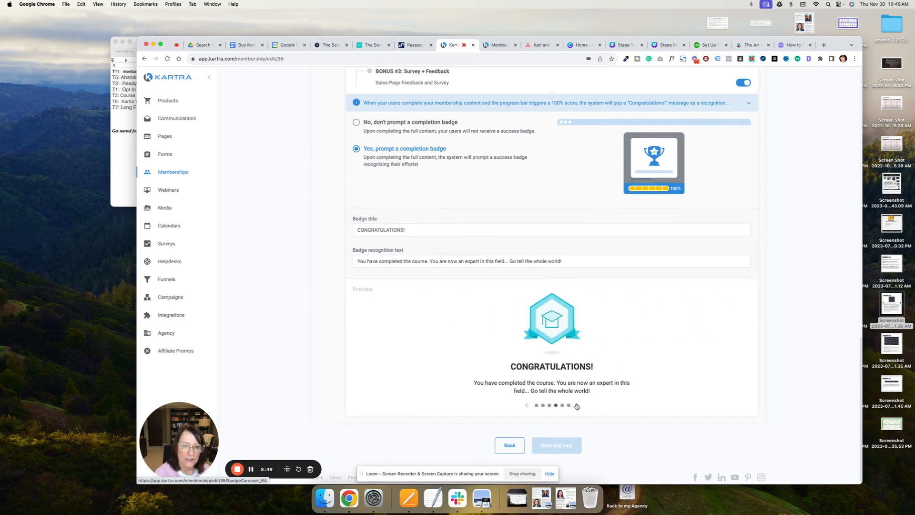
click(576, 404)
click(576, 405)
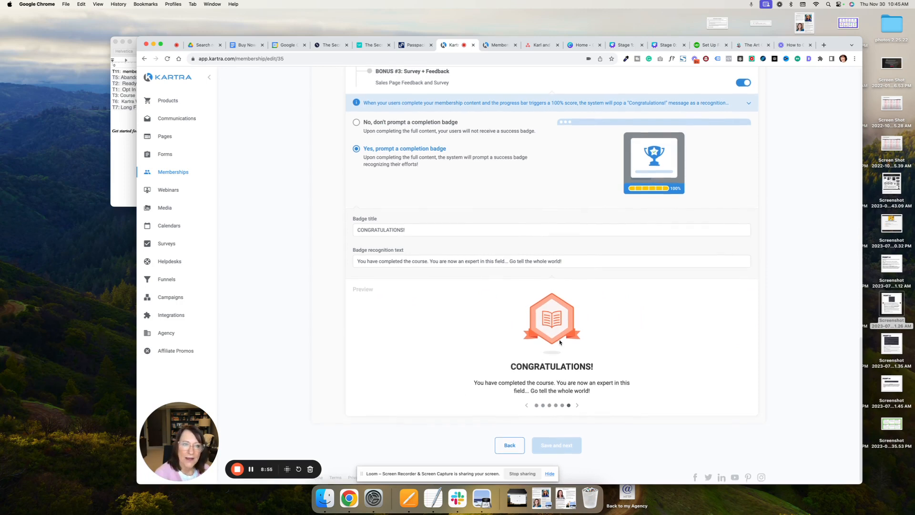
scroll(560, 342, up, 4)
scroll(560, 341, up, 2)
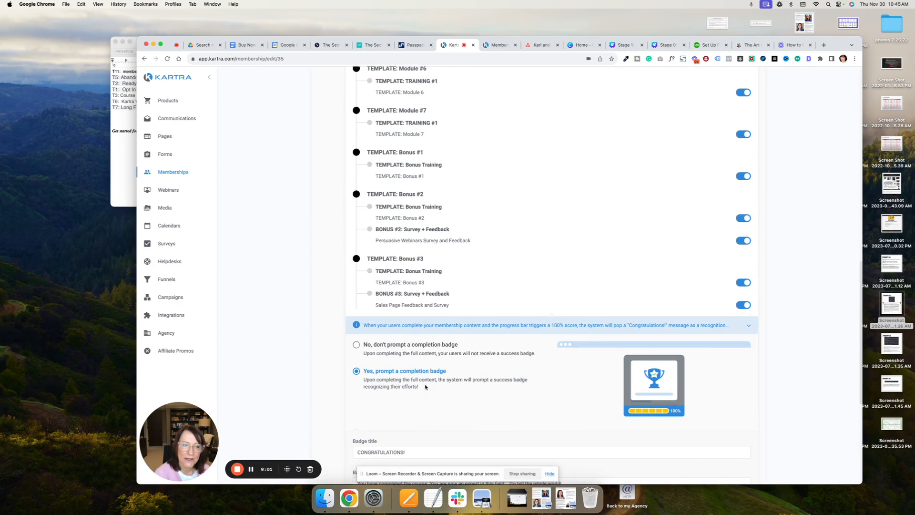
scroll(425, 387, down, 5)
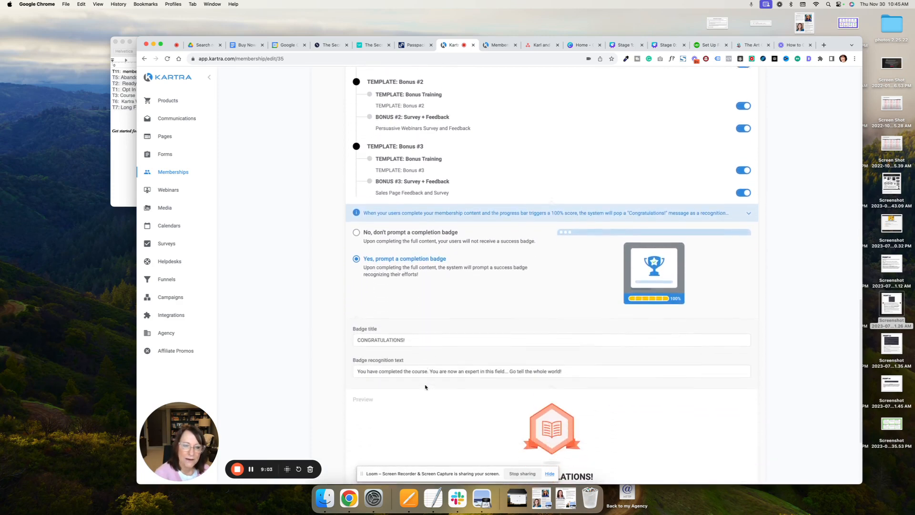
scroll(426, 387, up, 4)
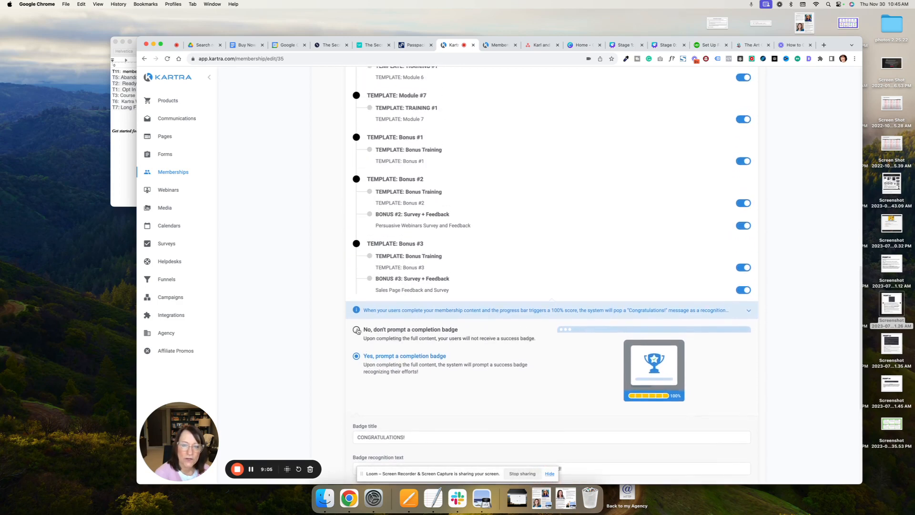
- Turn off the completion badge prompt, save the progress bar settings, and continue to the helpdesk settings
click(357, 330)
scroll(470, 349, down, 1)
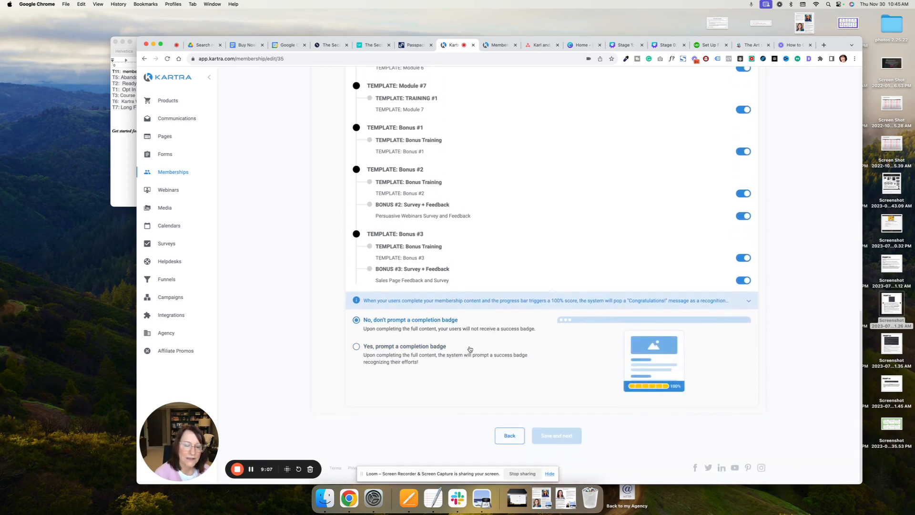
scroll(469, 349, up, 20)
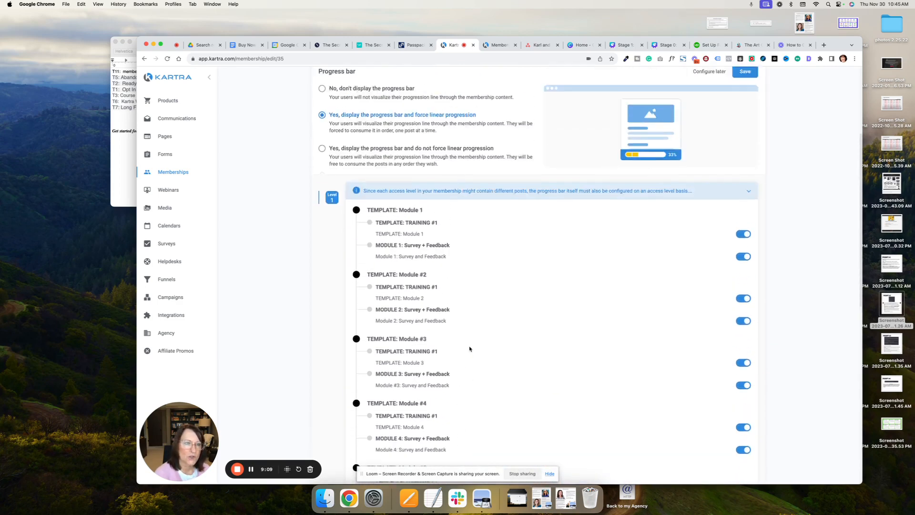
scroll(470, 349, up, 5)
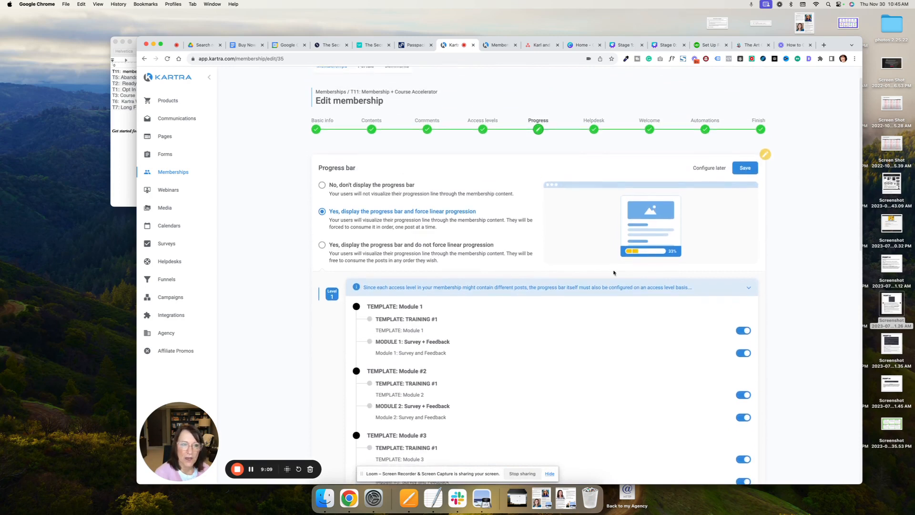
click(745, 174)
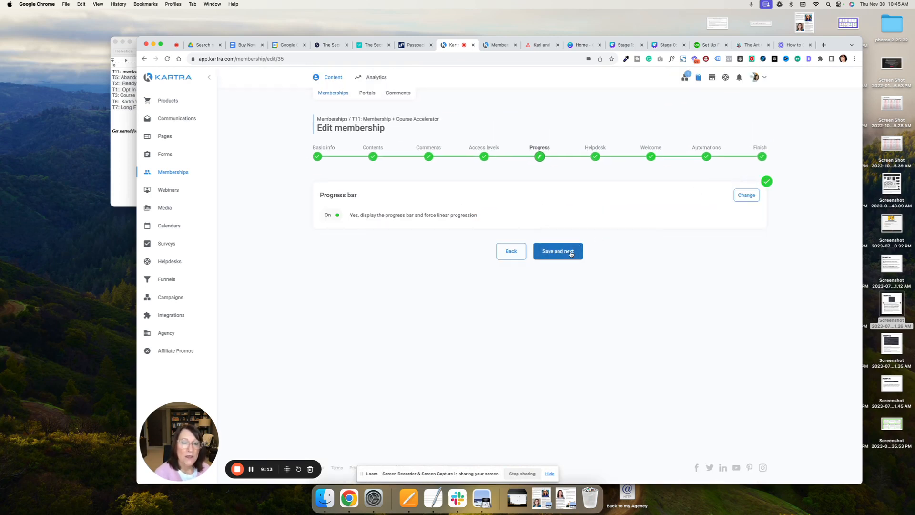
click(572, 254)
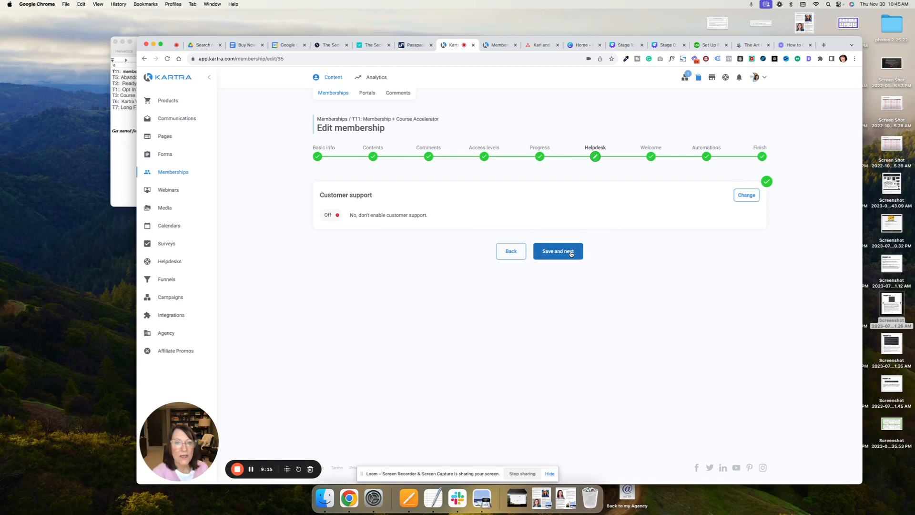
- Try the External Helpdesk option with email-only support for the membership's customer support, and check its support email field
click(745, 195)
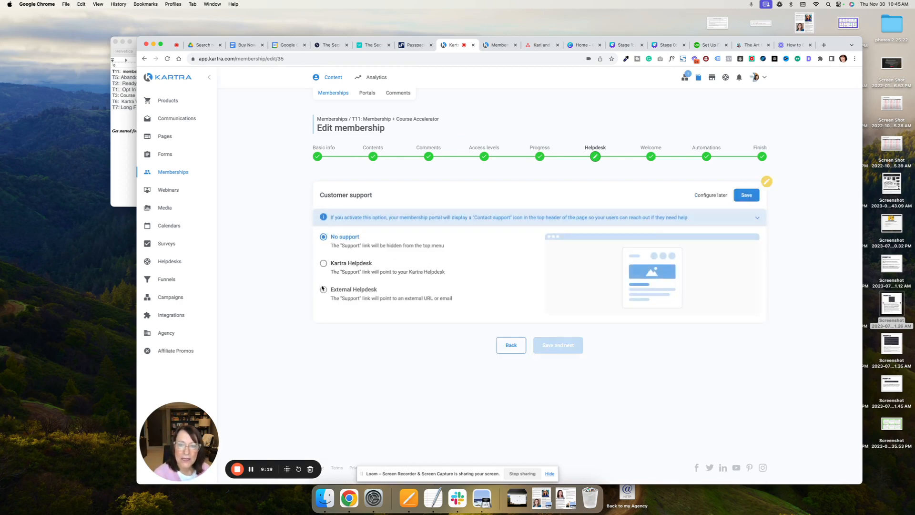
click(323, 290)
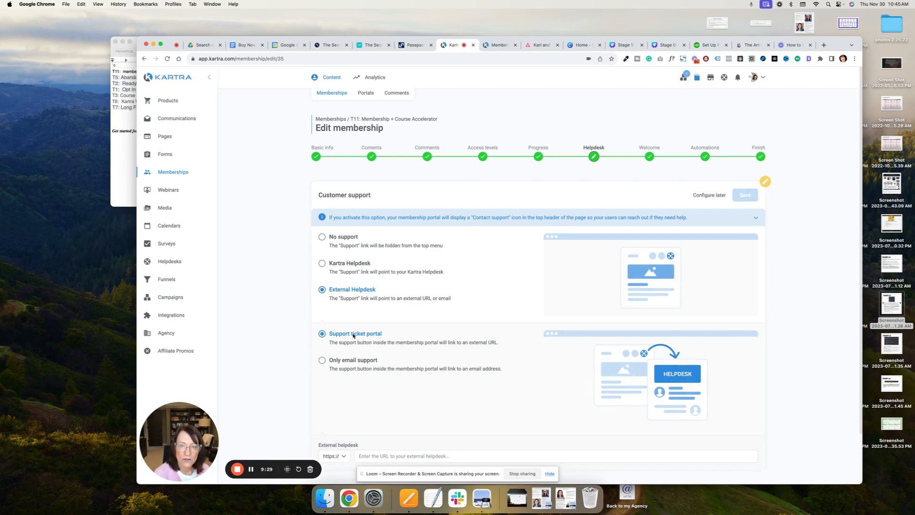
click(340, 361)
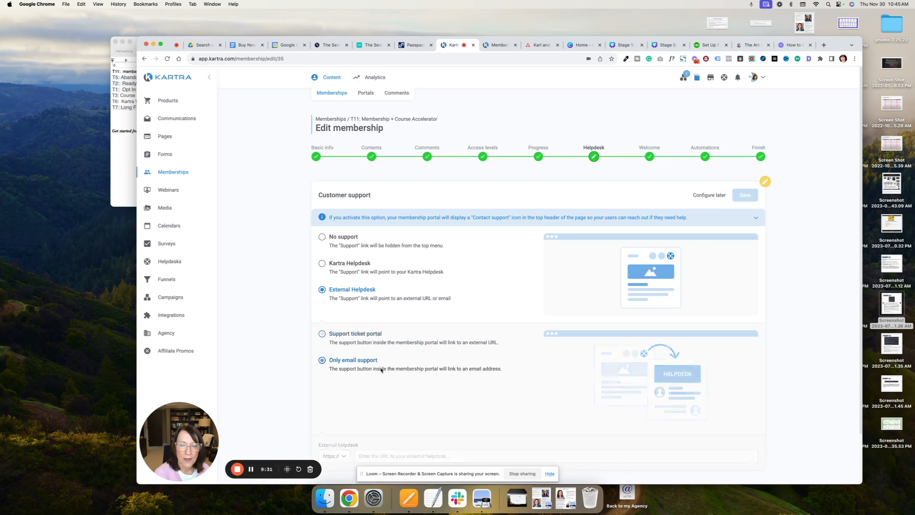
scroll(415, 374, down, 3)
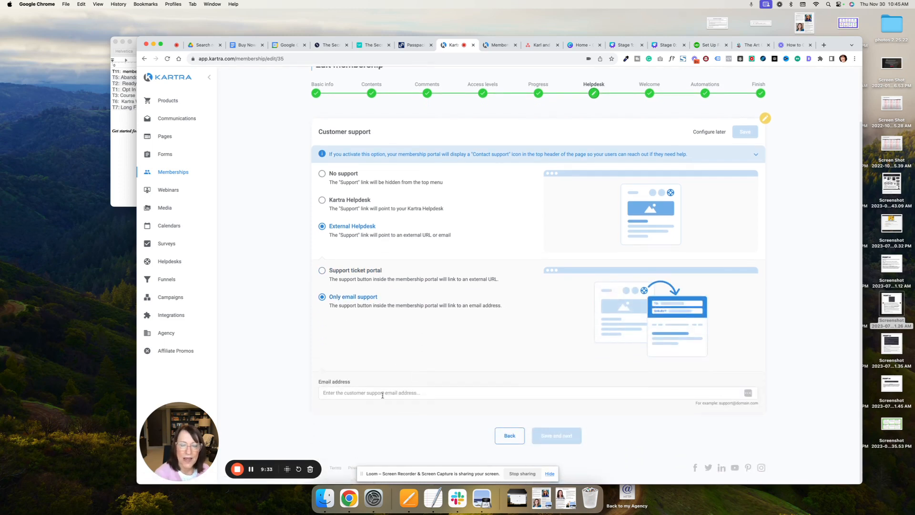
click(440, 394)
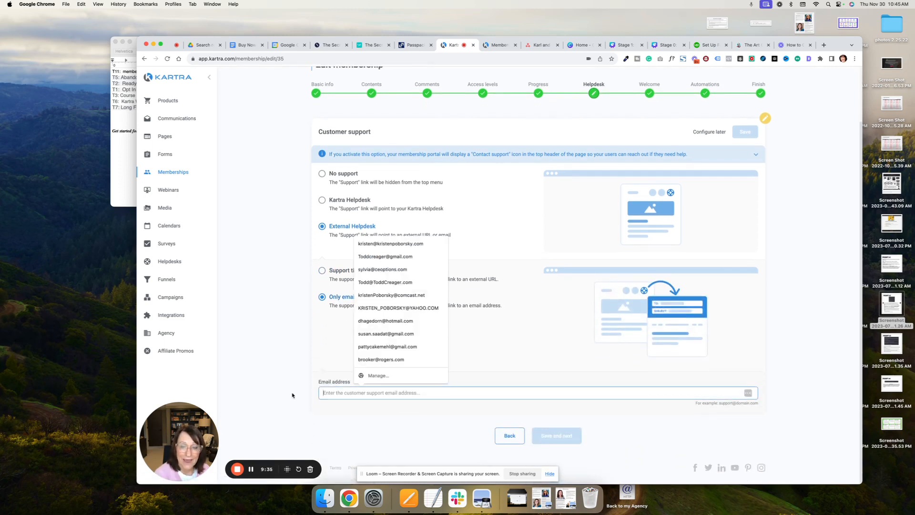
click(494, 334)
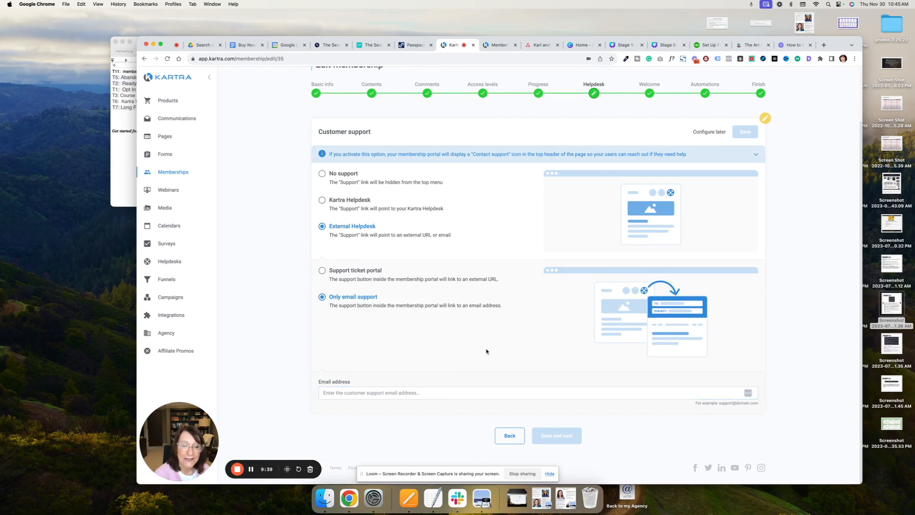
- Set the customer support option to No support, save it, and continue to the welcome settings
click(322, 174)
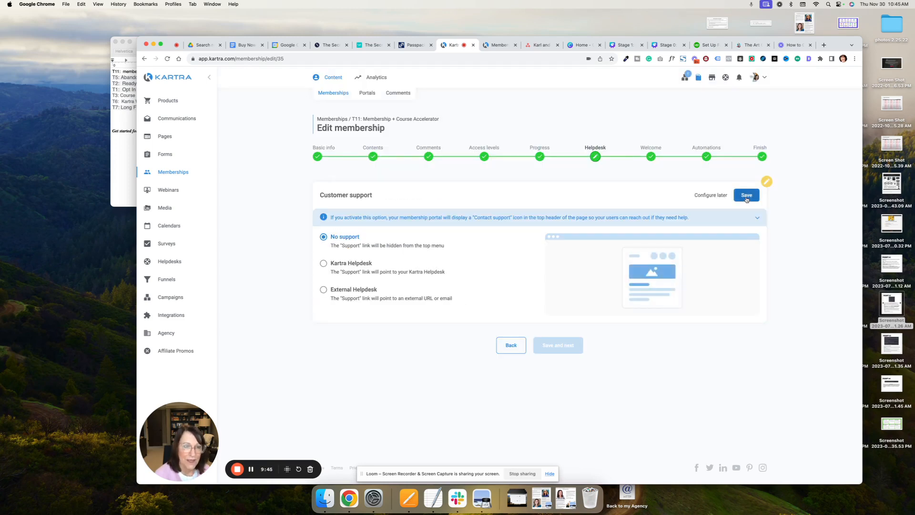
click(746, 198)
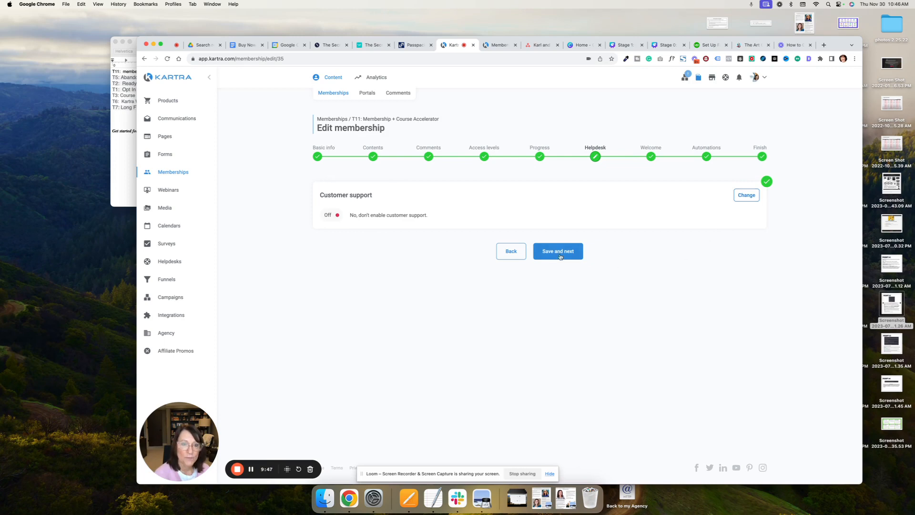
click(561, 254)
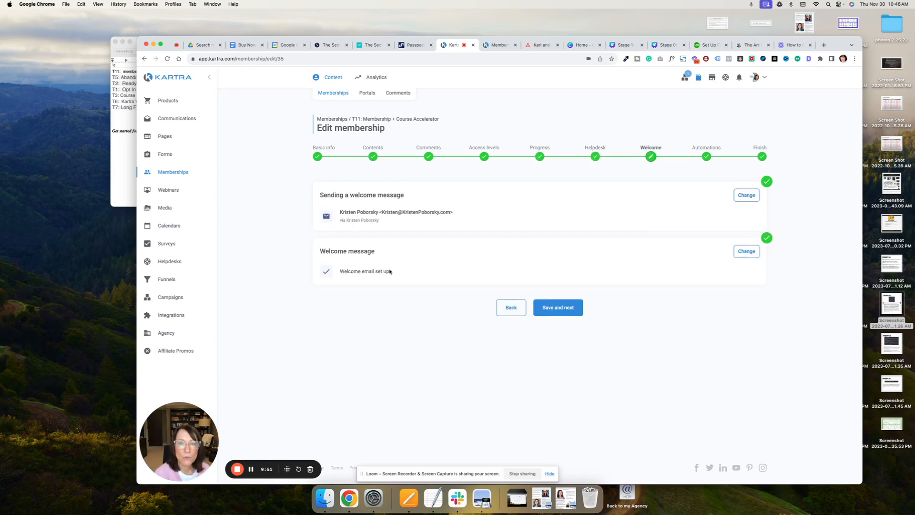
- Open the welcome message for editing and review its subject, login details and the placeholder for the custom portal link
click(744, 252)
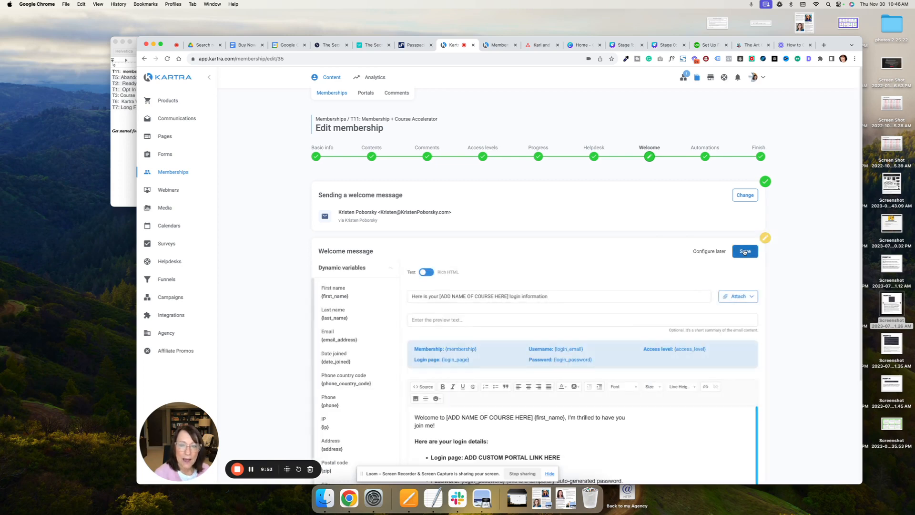
scroll(635, 330, down, 3)
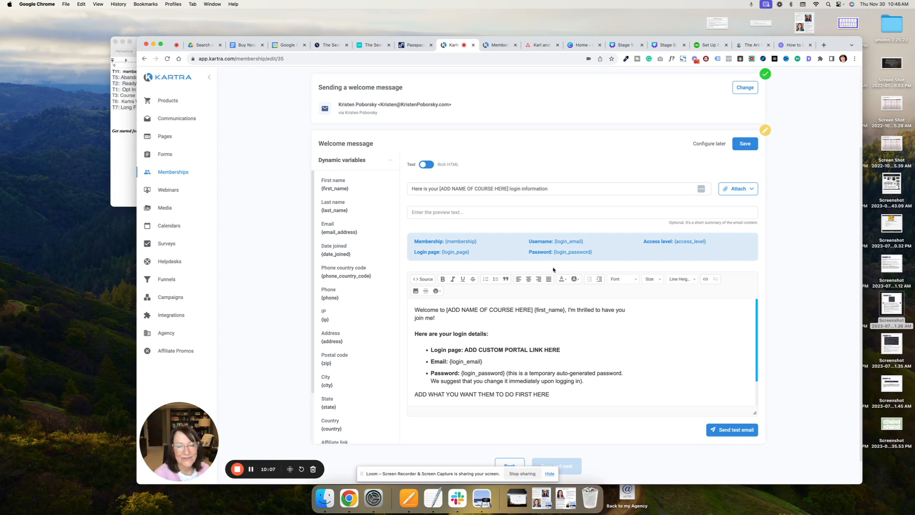
scroll(526, 329, down, 1)
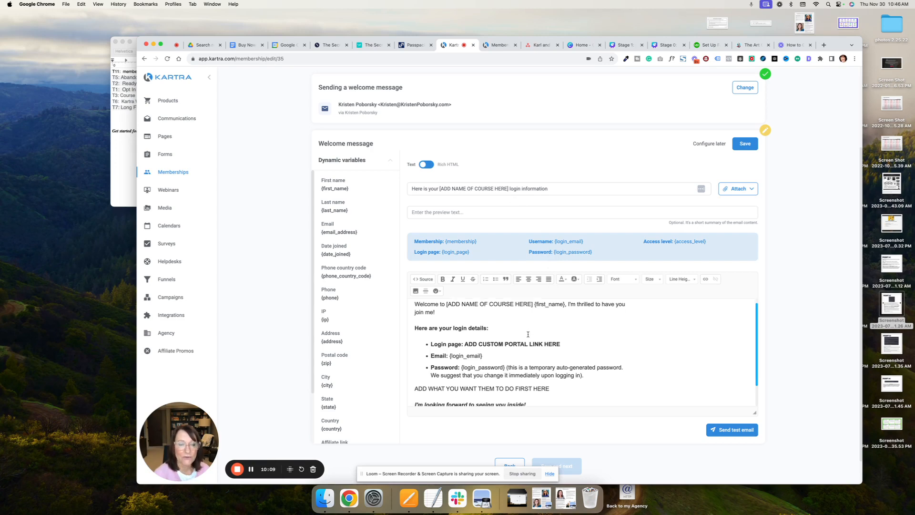
drag(542, 343, 463, 344)
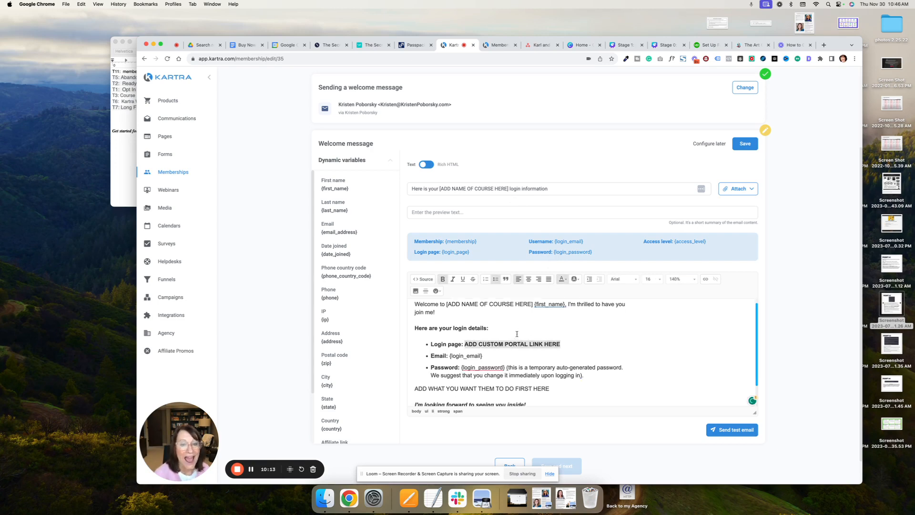
scroll(519, 326, down, 1)
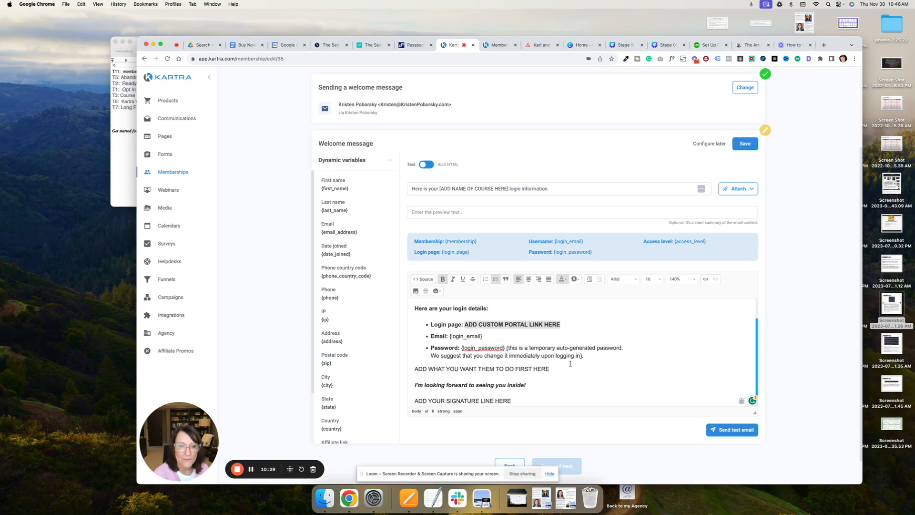
- Review the placeholder for the member's first action, save the welcome message as it is, and continue to the automations settings
scroll(579, 367, down, 1)
click(548, 364)
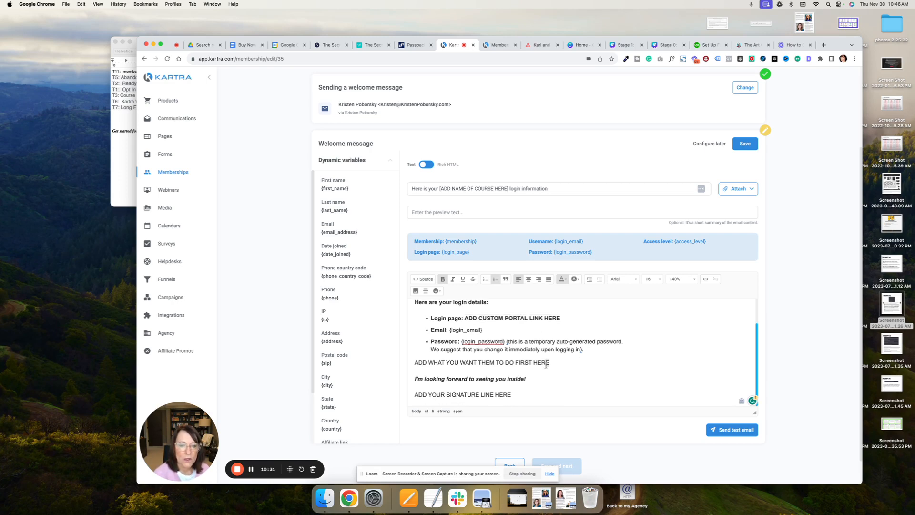
drag(549, 364, 412, 365)
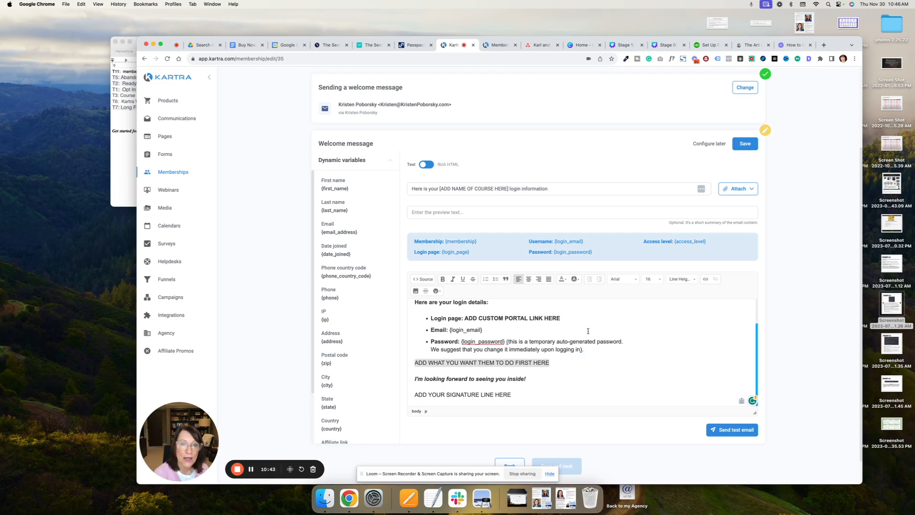
scroll(661, 339, down, 2)
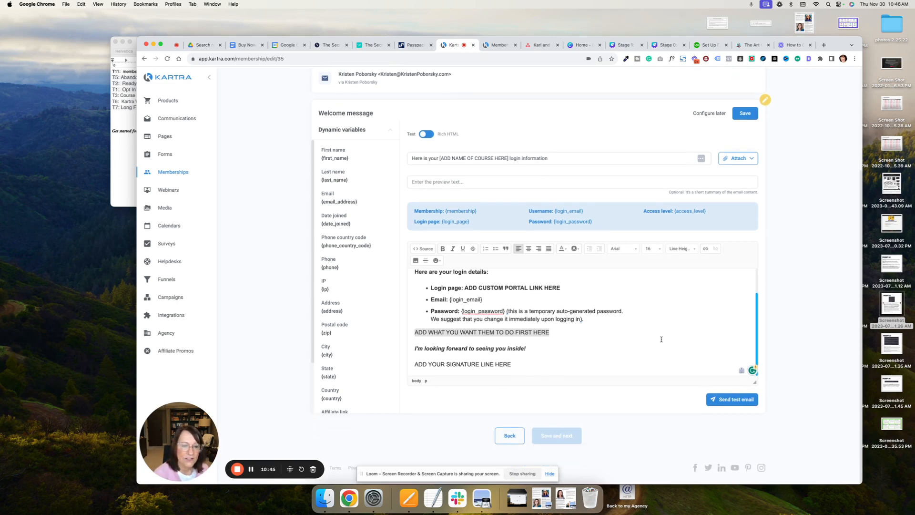
scroll(693, 328, up, 2)
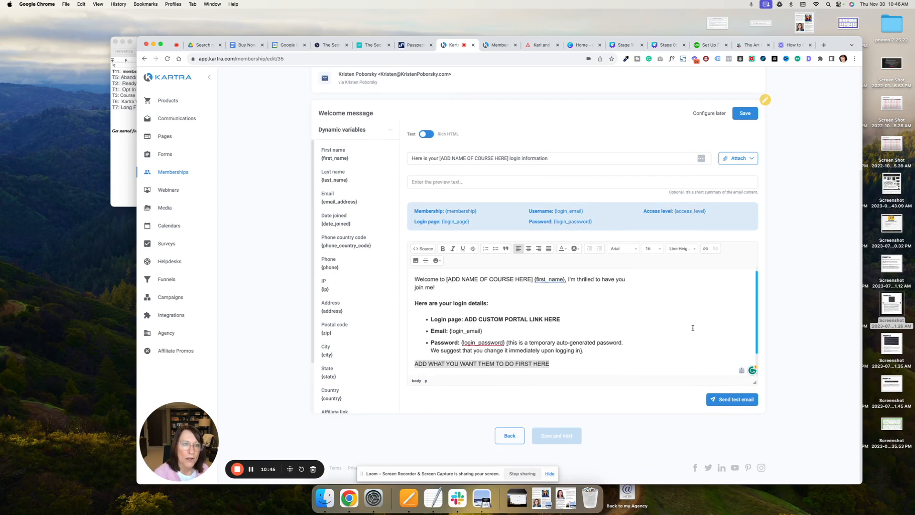
click(746, 113)
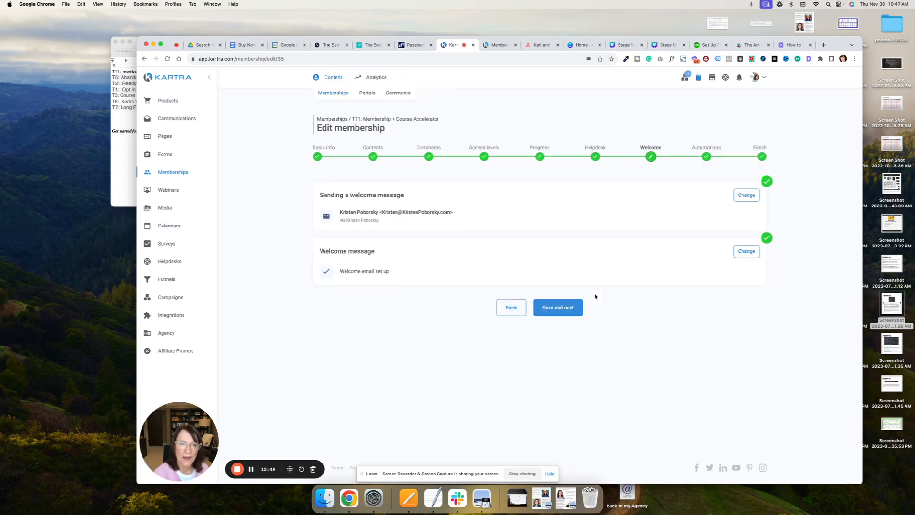
click(571, 313)
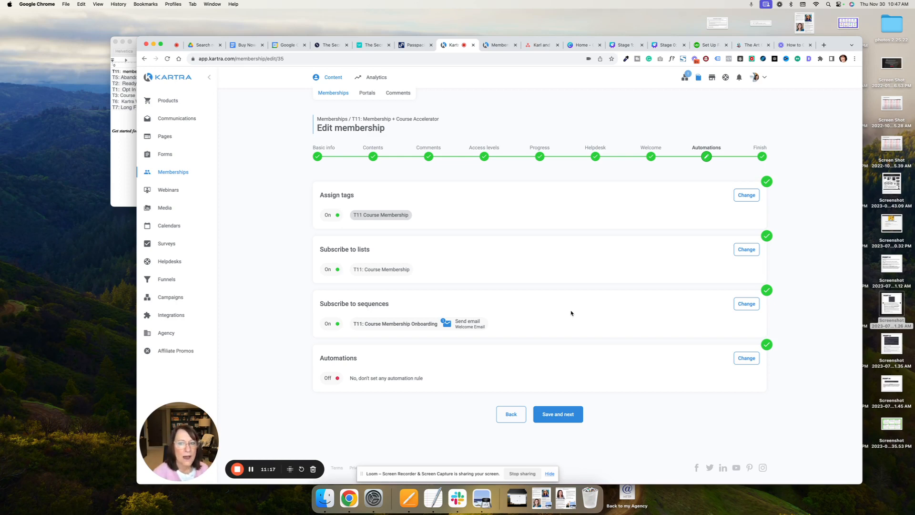
- Open the tag assignment and sequence subscription settings, and review the tag and onboarding sequence given to new members
click(746, 197)
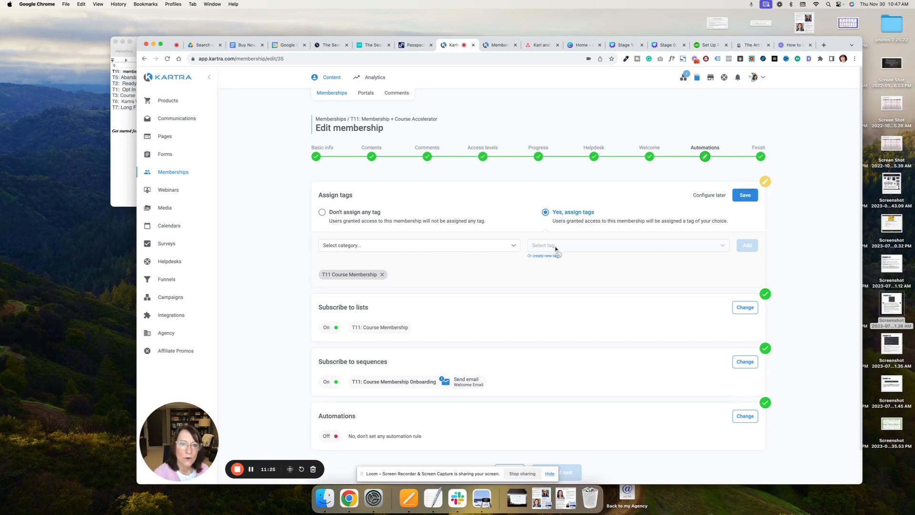
scroll(620, 290, down, 2)
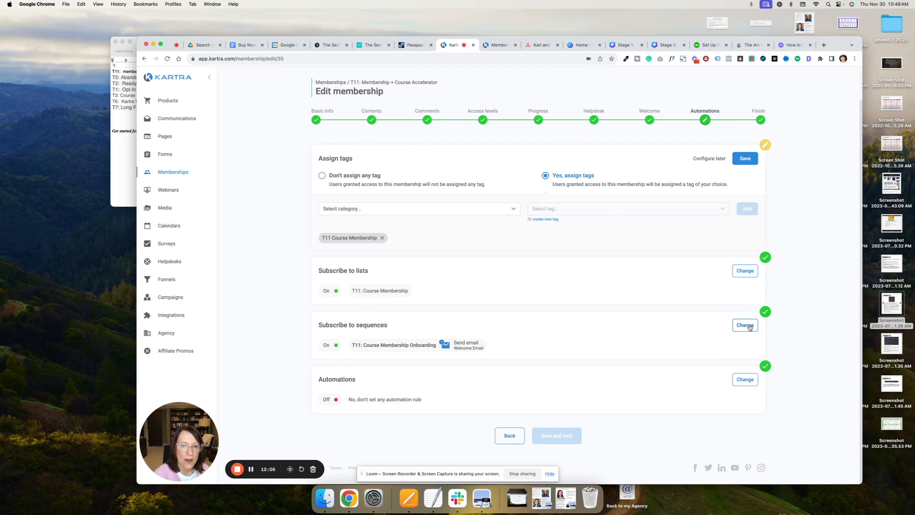
click(745, 326)
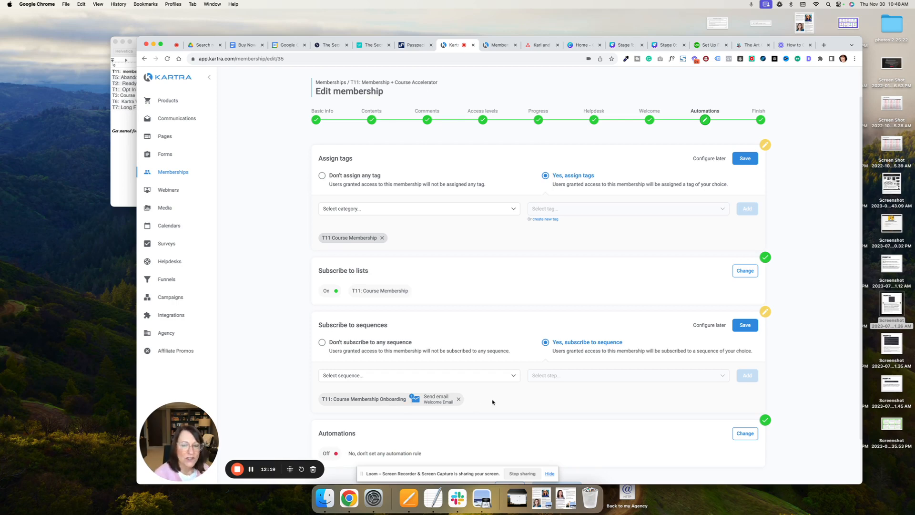
scroll(493, 401, down, 2)
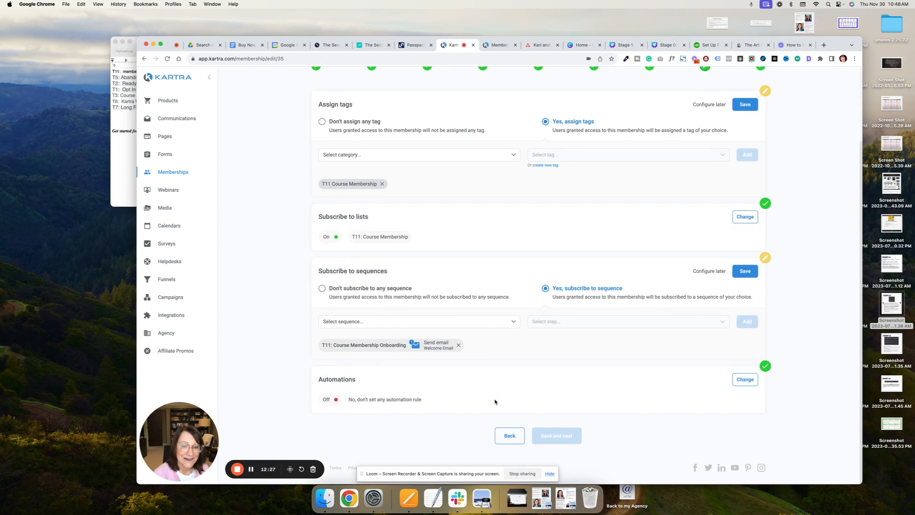
- Start a new automation triggered when a lead is granted access to T11: Membership + Course Accelerator at any access level
click(740, 380)
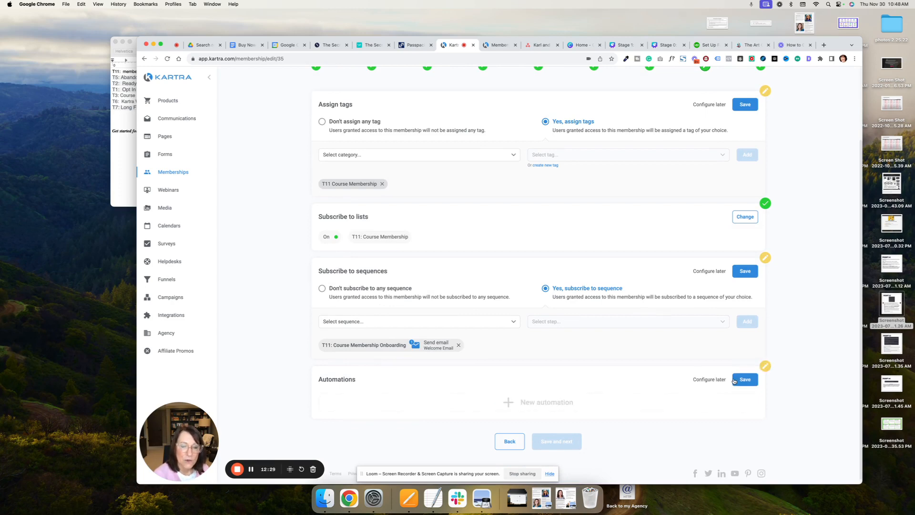
click(530, 404)
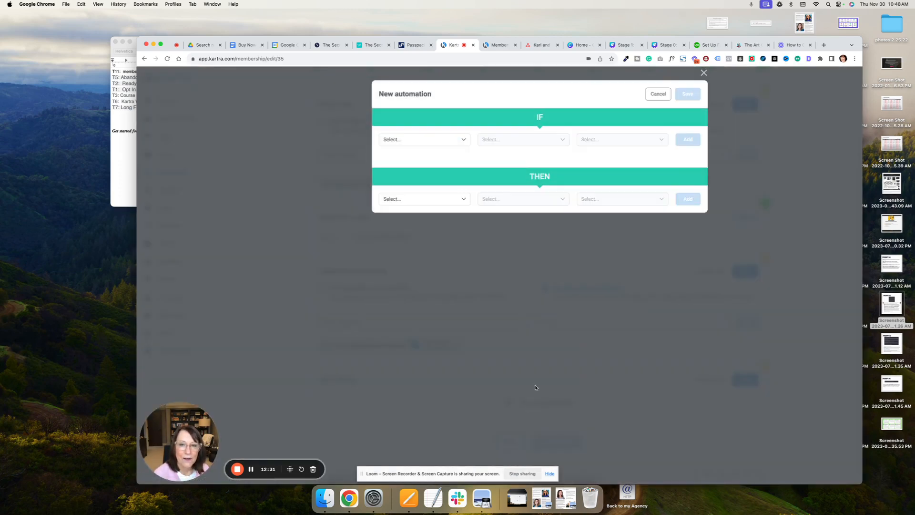
click(392, 142)
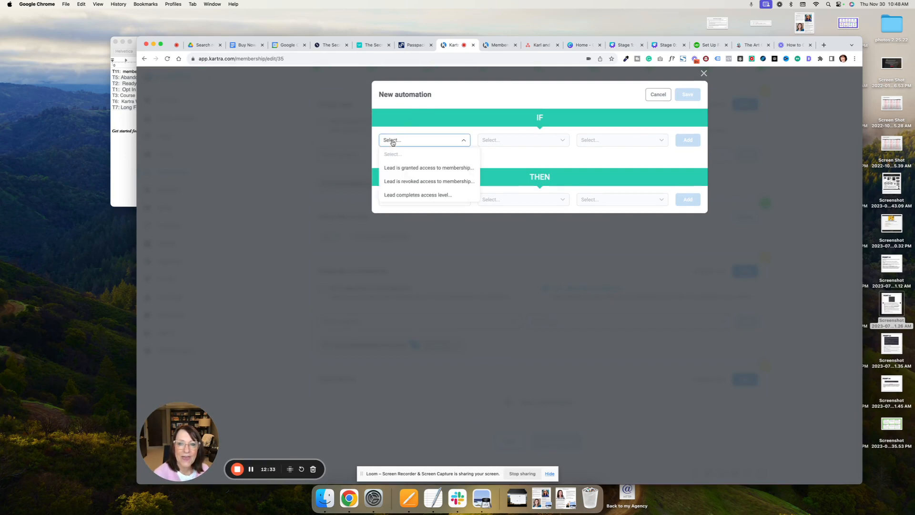
click(431, 165)
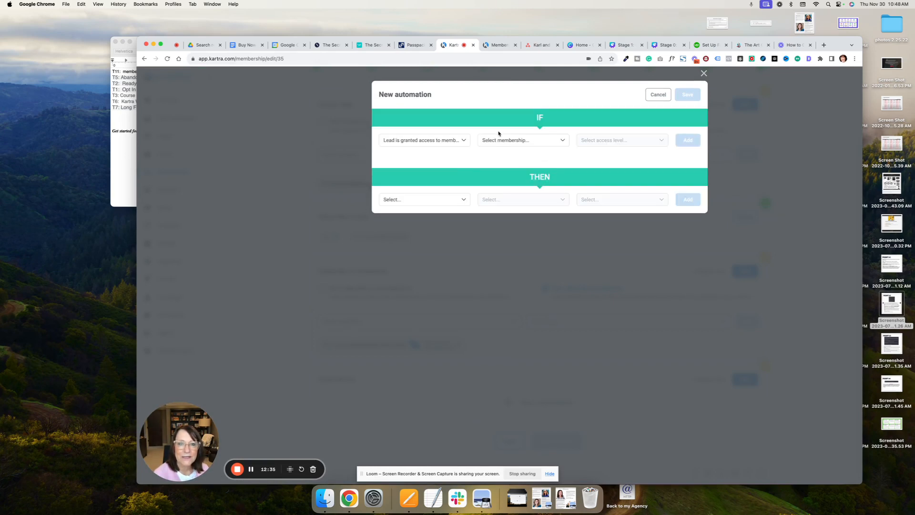
click(500, 142)
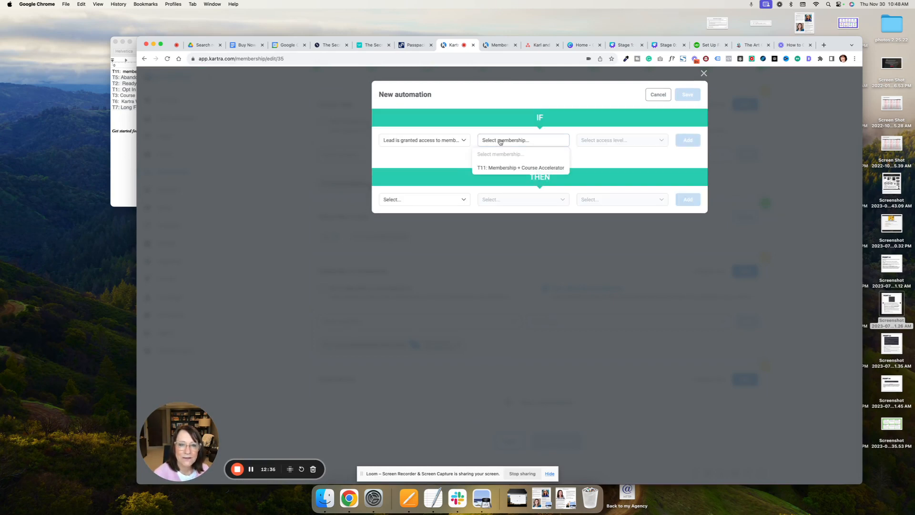
click(507, 164)
click(588, 142)
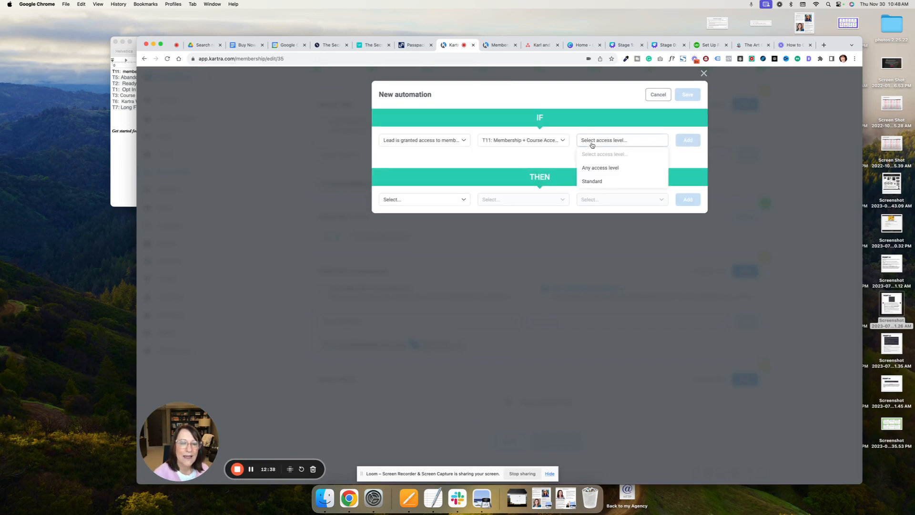
click(601, 167)
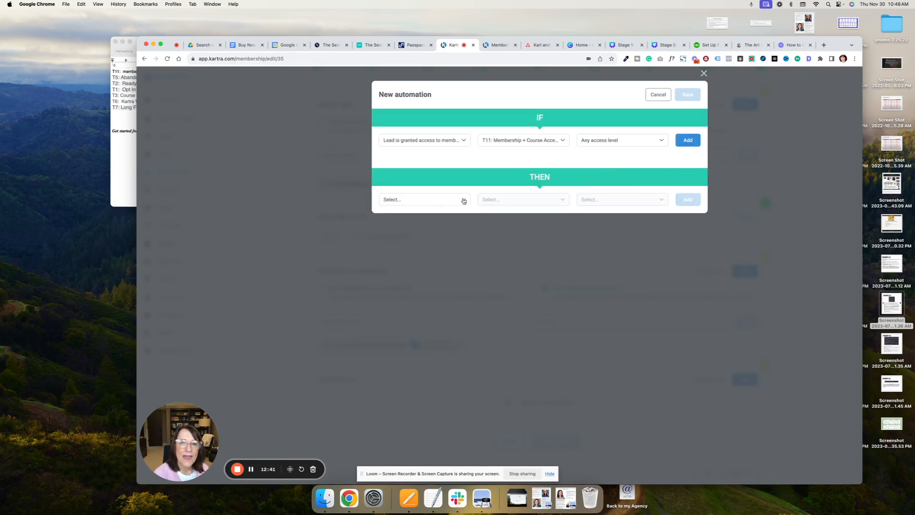
- Look through the available THEN actions for the new automation, and cancel the automation without saving it
click(462, 199)
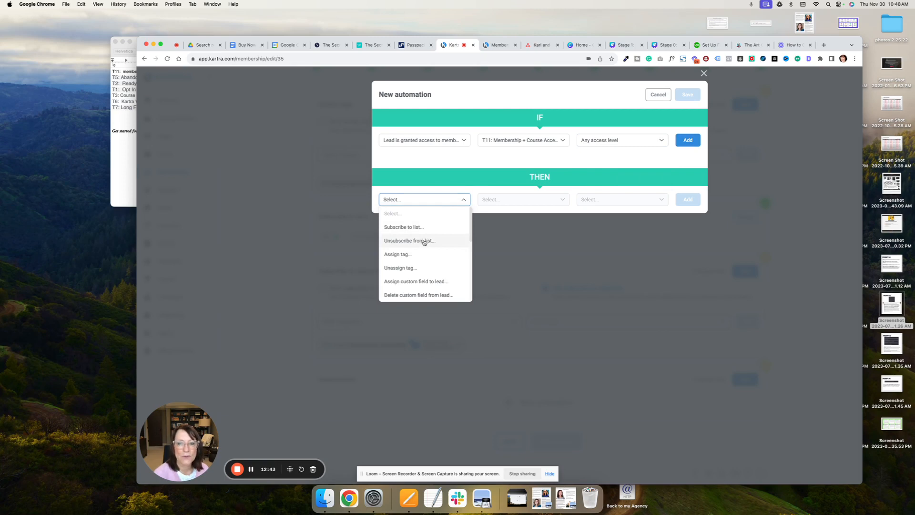
scroll(424, 242, down, 5)
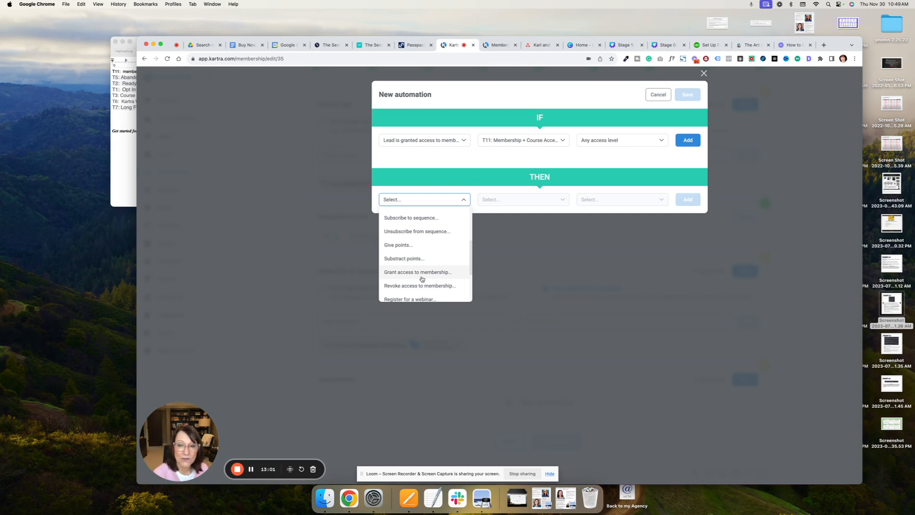
scroll(421, 278, down, 2)
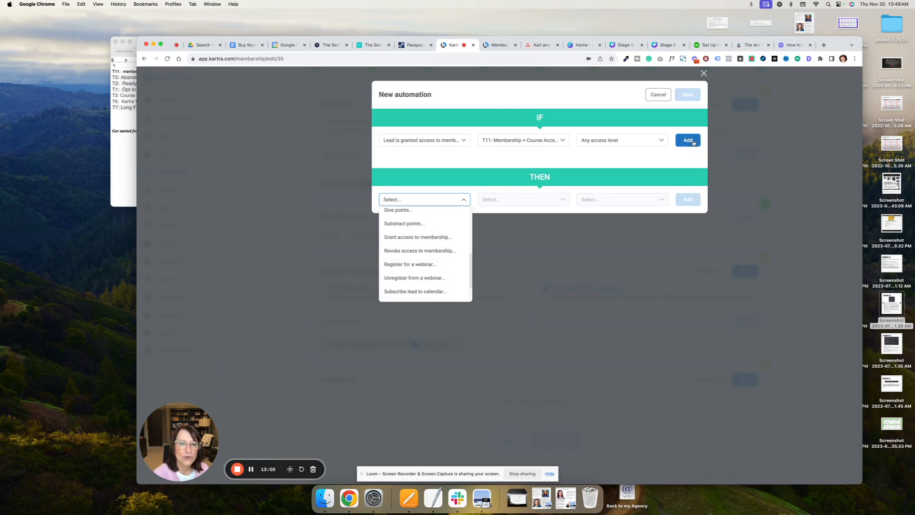
click(657, 93)
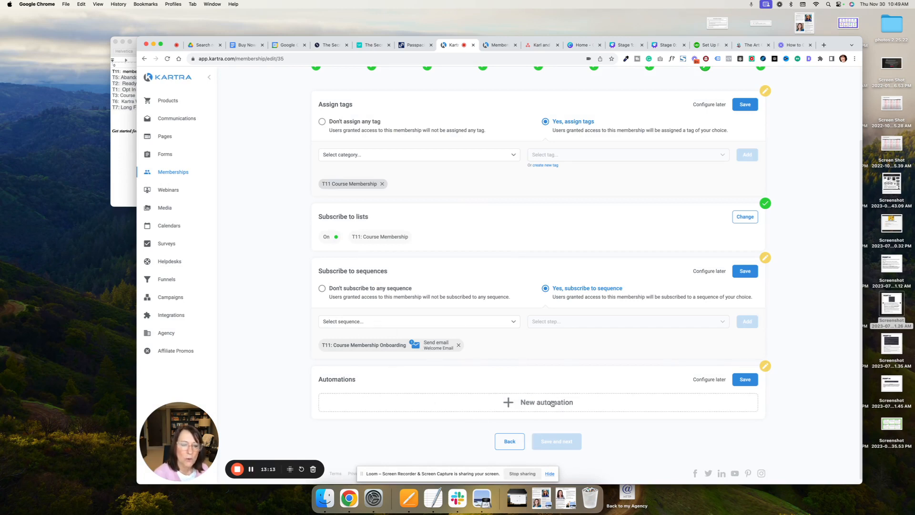
- Save the automations section without any rule and the sequence subscription with T11: Course Membership Onboarding
click(737, 380)
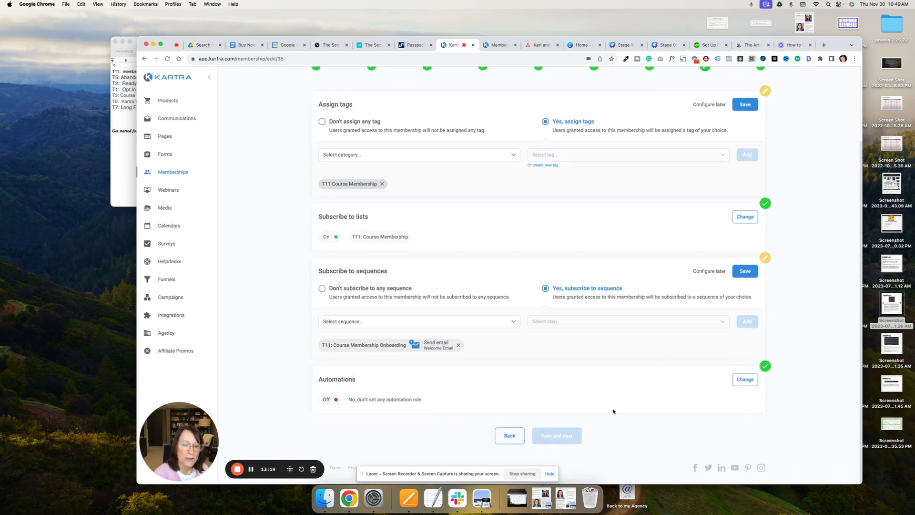
click(737, 272)
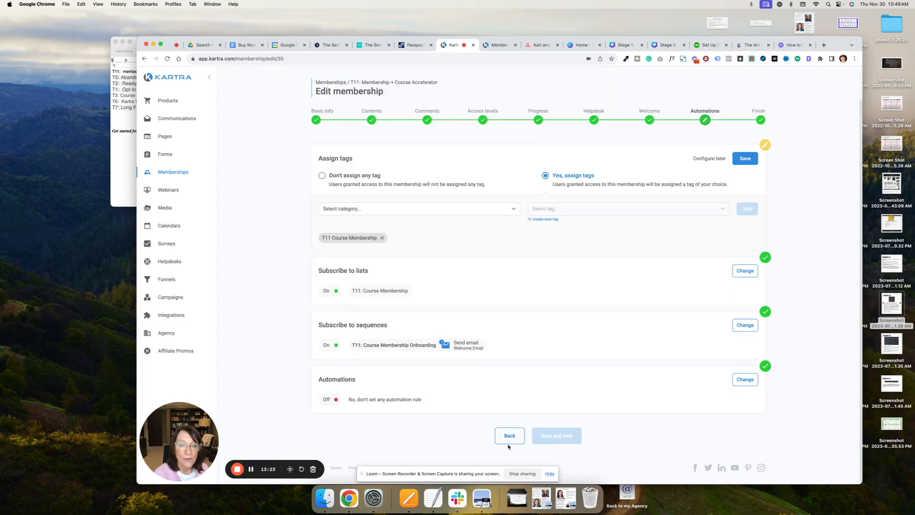